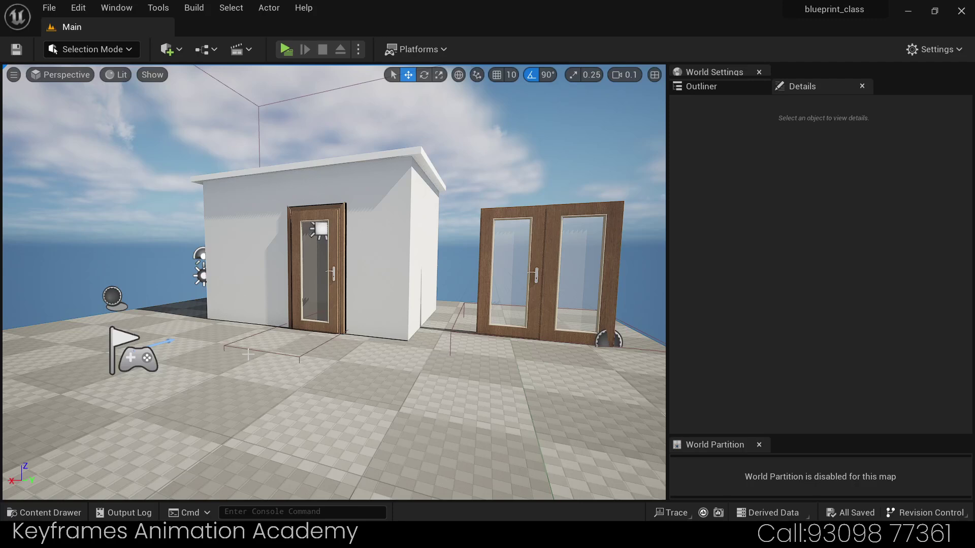
Turn the view toward the house and set the viewport camera speed to 0.33
{"action": "mouse_move", "coordinate": [289, 278]}
{"action": "right_mouse_down"}
{"action": "mouse_move", "coordinate": [386, 315]}
{"action": "mouse_move", "coordinate": [214, 312]}
{"action": "mouse_move", "coordinate": [325, 312]}
{"action": "mouse_move", "coordinate": [460, 117]}
{"action": "right_mouse_up"}
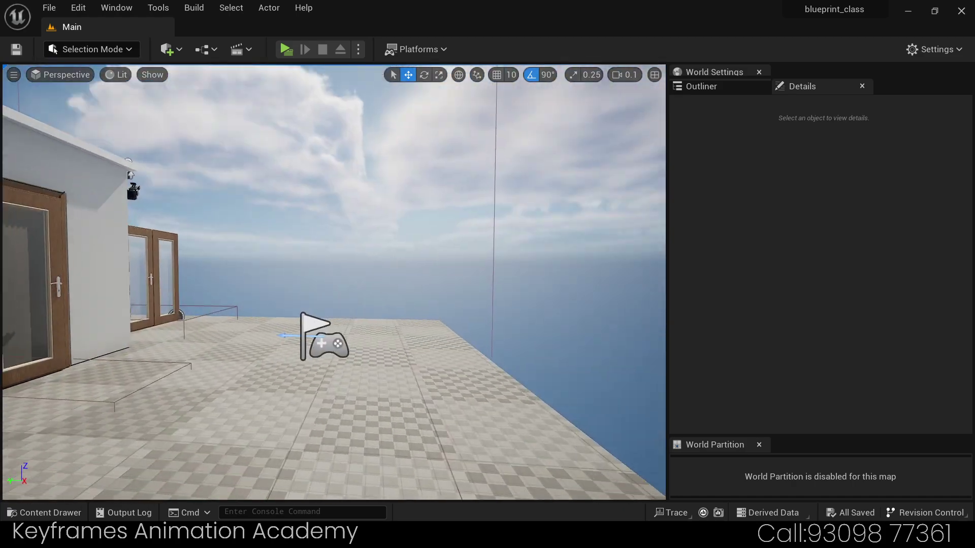
{"action": "left_click", "coordinate": [625, 74]}
{"action": "left_click_drag", "start_coordinate": [632, 104], "coordinate": [652, 105]}
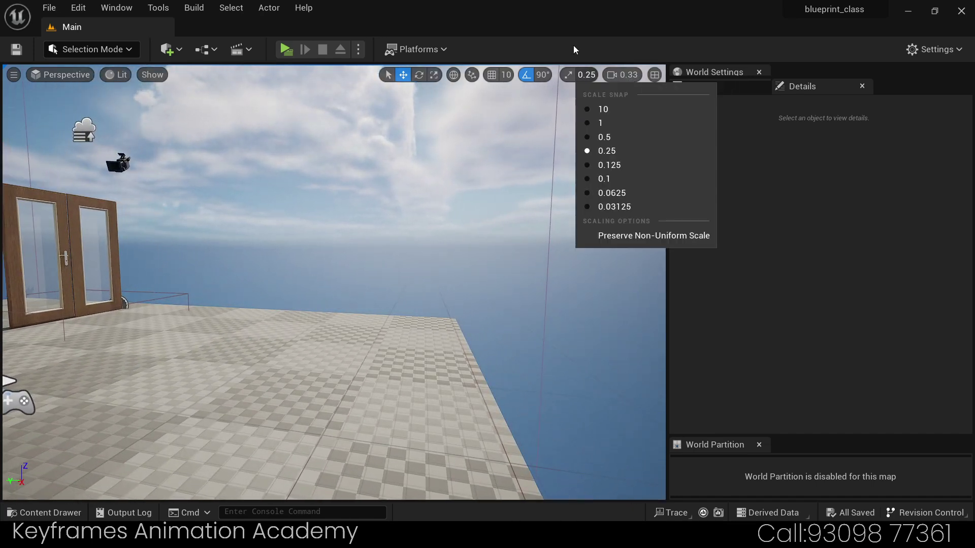
Fly around the house and select the Bp_Door_Double double door actor
{"action": "mouse_move", "coordinate": [574, 152]}
{"action": "right_mouse_down"}
{"action": "mouse_move", "coordinate": [355, 173]}
{"action": "mouse_move", "coordinate": [386, 173]}
{"action": "right_mouse_up"}
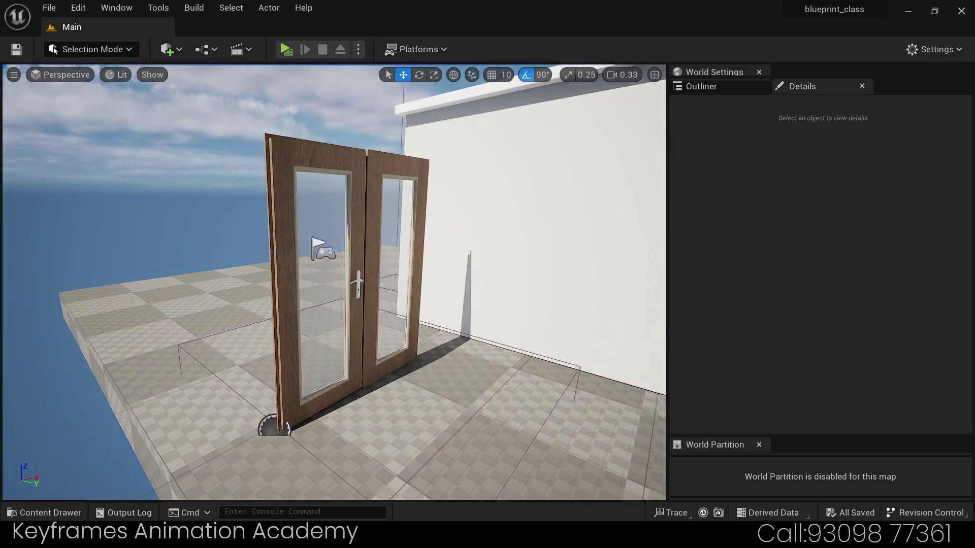
{"action": "right_click_drag", "start_coordinate": [386, 173], "coordinate": [345, 175]}
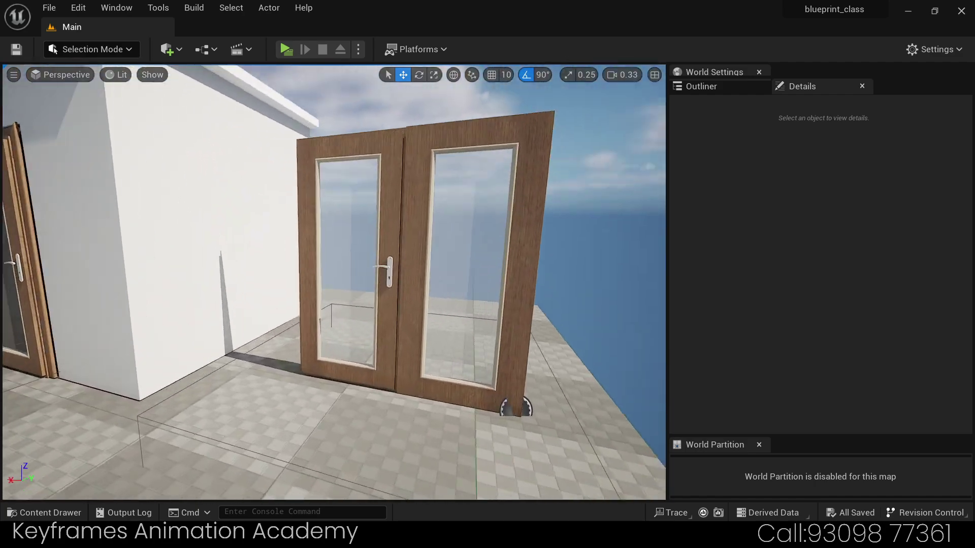
{"action": "right_click_drag", "start_coordinate": [516, 406], "coordinate": [442, 342]}
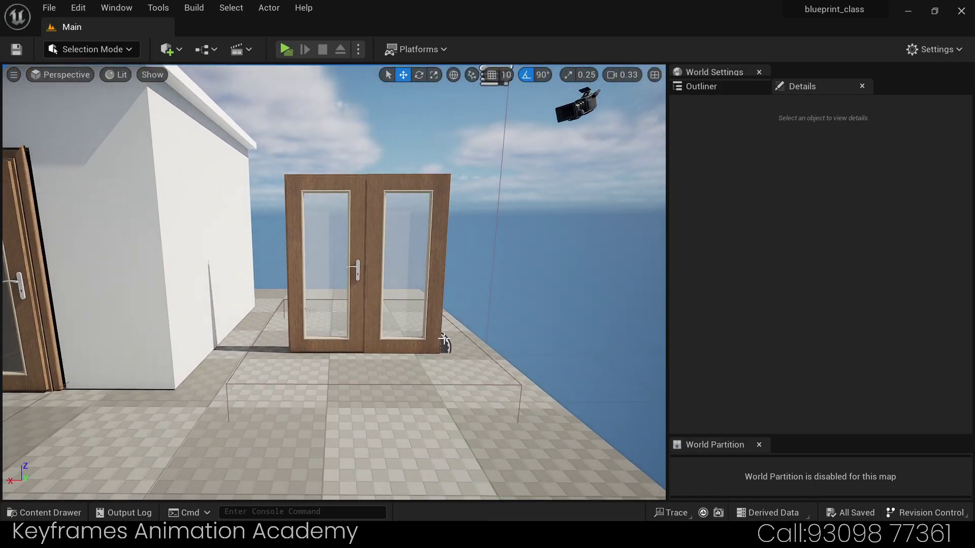
{"action": "left_click", "coordinate": [442, 341]}
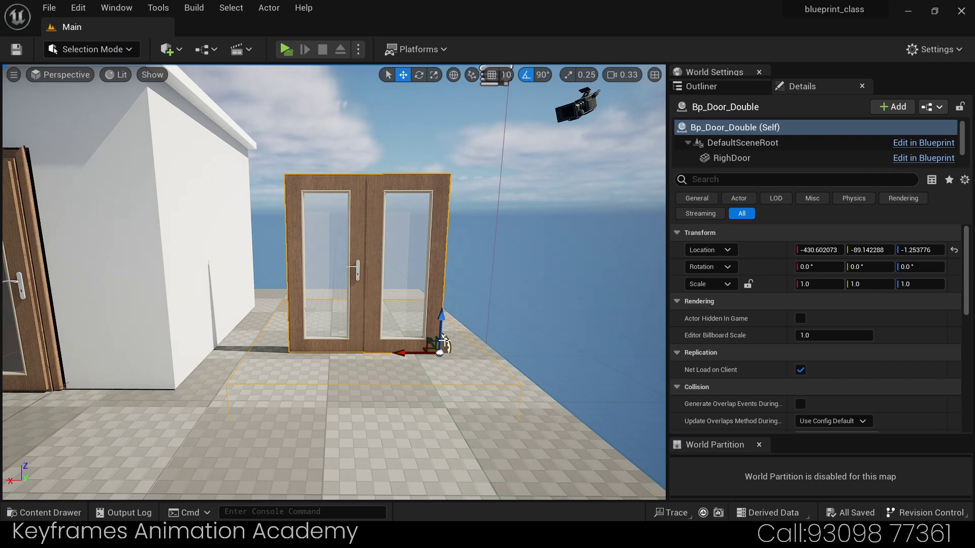
Browse the Content Drawer's BluePrint folder and select the BP_Menu blueprint
{"action": "left_click", "coordinate": [50, 513]}
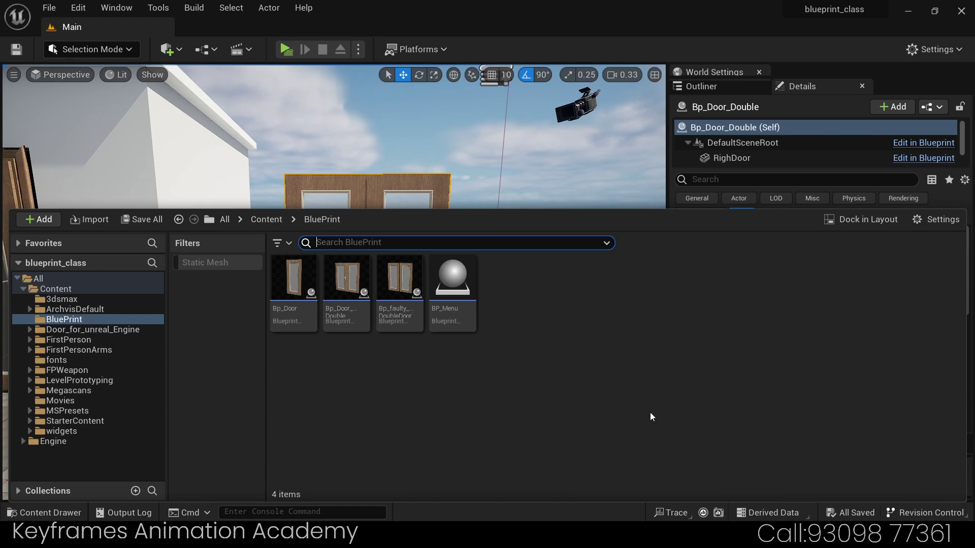
{"action": "left_click", "coordinate": [399, 291]}
{"action": "left_click", "coordinate": [457, 281]}
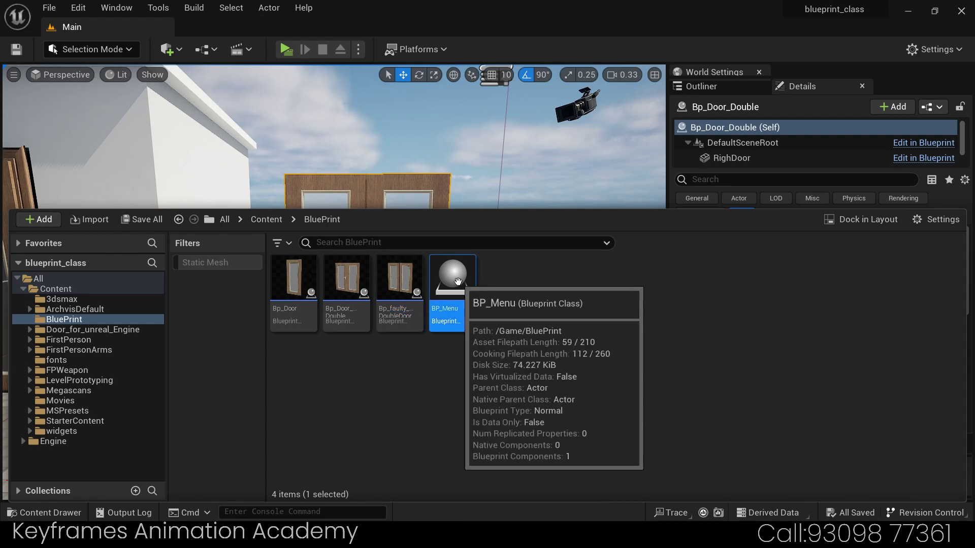
Open BP_Menu in the Blueprint editor and bring the Tab and Flip Flop nodes into view
{"action": "double_click", "coordinate": [458, 281]}
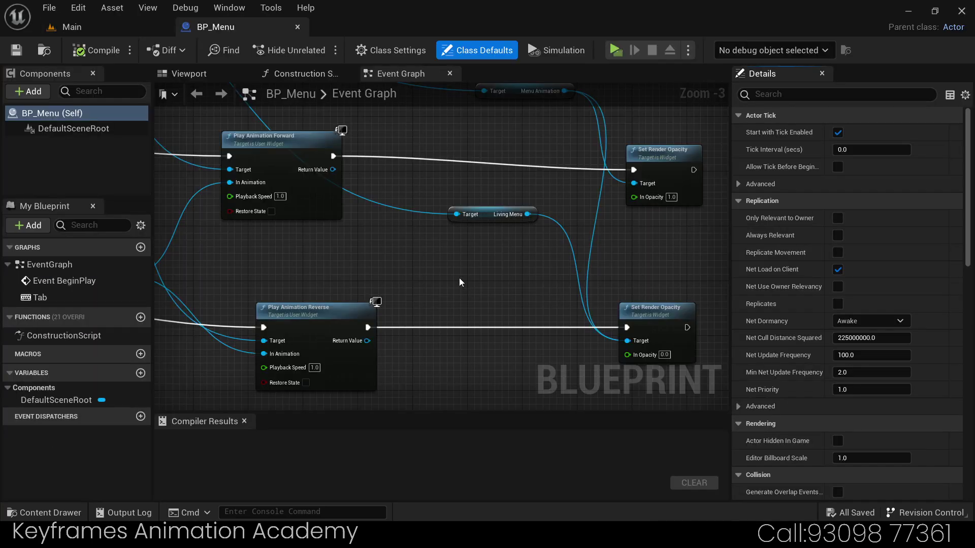
{"action": "scroll", "coordinate": [465, 261], "scroll_direction": "down", "scroll_amount": 4}
{"action": "scroll", "coordinate": [465, 261], "scroll_direction": "up", "scroll_amount": 1}
{"action": "scroll", "coordinate": [466, 261], "scroll_direction": "up", "scroll_amount": 3}
{"action": "right_click_drag", "start_coordinate": [465, 264], "coordinate": [340, 259]}
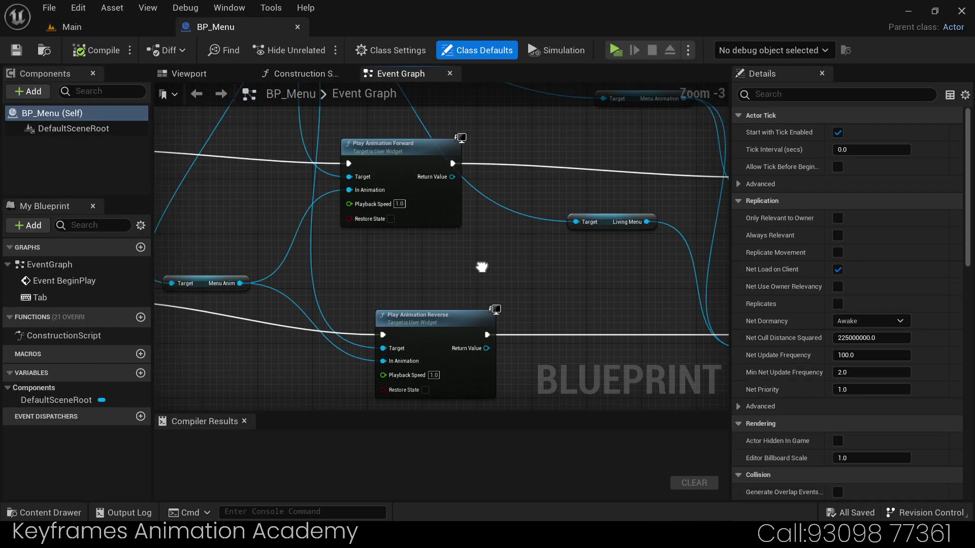
{"action": "scroll", "coordinate": [340, 259], "scroll_direction": "down", "scroll_amount": 3}
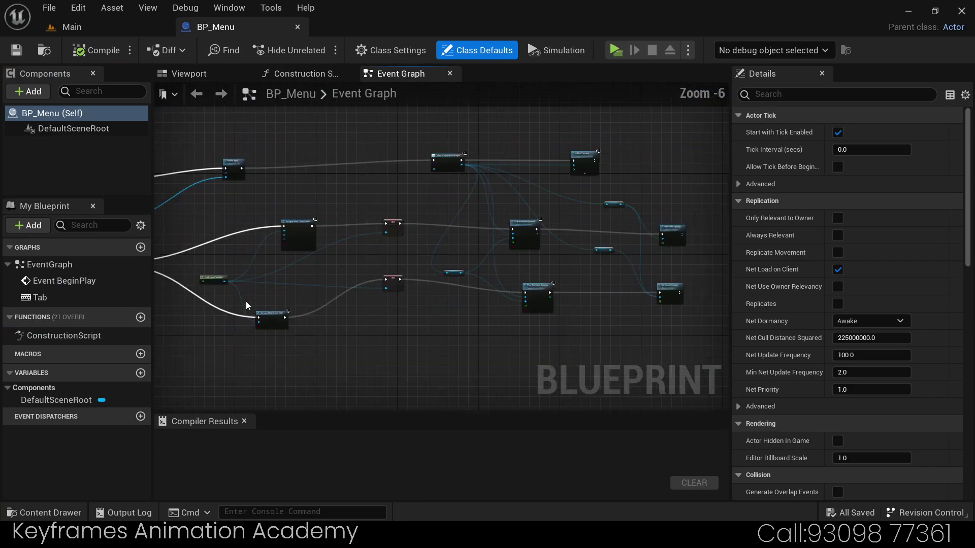
{"action": "right_click_drag", "start_coordinate": [254, 266], "coordinate": [463, 279]}
Inspect the Set Input Mode and Show Mouse Cursor SET nodes across the Event Graph
{"action": "scroll", "coordinate": [311, 263], "scroll_direction": "up", "scroll_amount": 2}
{"action": "scroll", "coordinate": [311, 264], "scroll_direction": "up", "scroll_amount": 2}
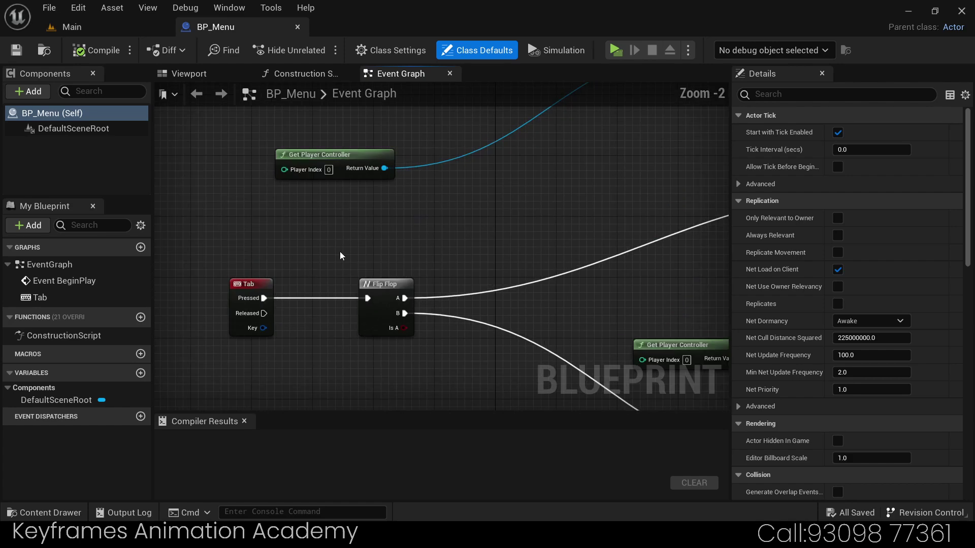
{"action": "scroll", "coordinate": [447, 228], "scroll_direction": "down", "scroll_amount": 1}
{"action": "right_click_drag", "start_coordinate": [446, 228], "coordinate": [404, 252]}
{"action": "mouse_move", "coordinate": [547, 201]}
{"action": "right_mouse_down"}
{"action": "mouse_move", "coordinate": [269, 284]}
{"action": "mouse_move", "coordinate": [261, 199]}
{"action": "right_mouse_up"}
{"action": "right_click_drag", "start_coordinate": [377, 181], "coordinate": [369, 152]}
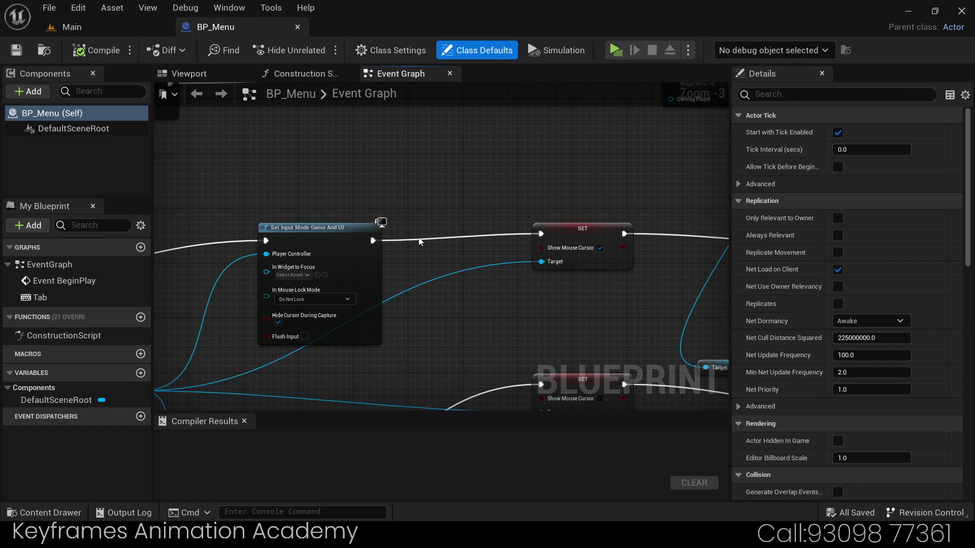
{"action": "scroll", "coordinate": [461, 281], "scroll_direction": "down", "scroll_amount": 2}
{"action": "right_click_drag", "start_coordinate": [273, 231], "coordinate": [576, 186]}
{"action": "scroll", "coordinate": [350, 272], "scroll_direction": "up", "scroll_amount": 5}
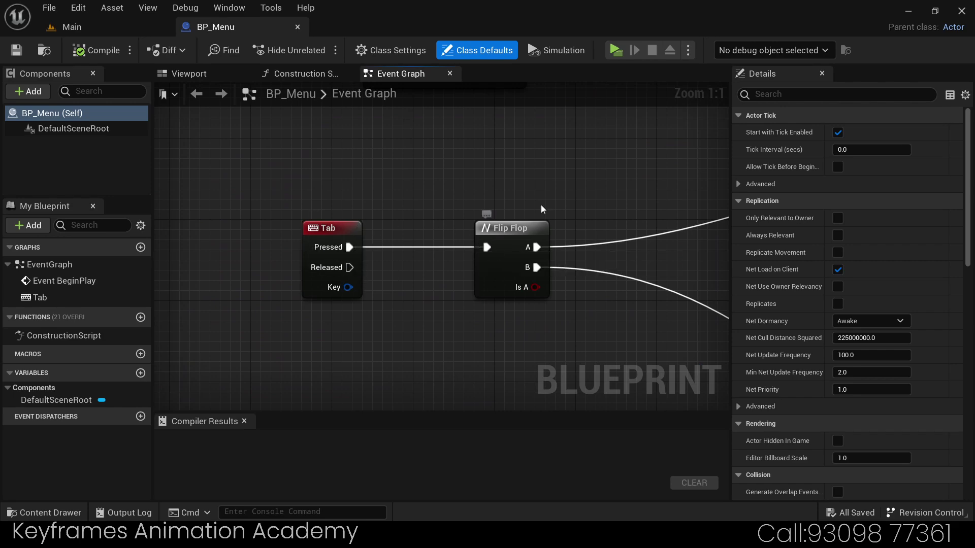
Drag a wire from Get Player Controller's Return Value to list connectable actions
{"action": "right_click_drag", "start_coordinate": [541, 205], "coordinate": [398, 203]}
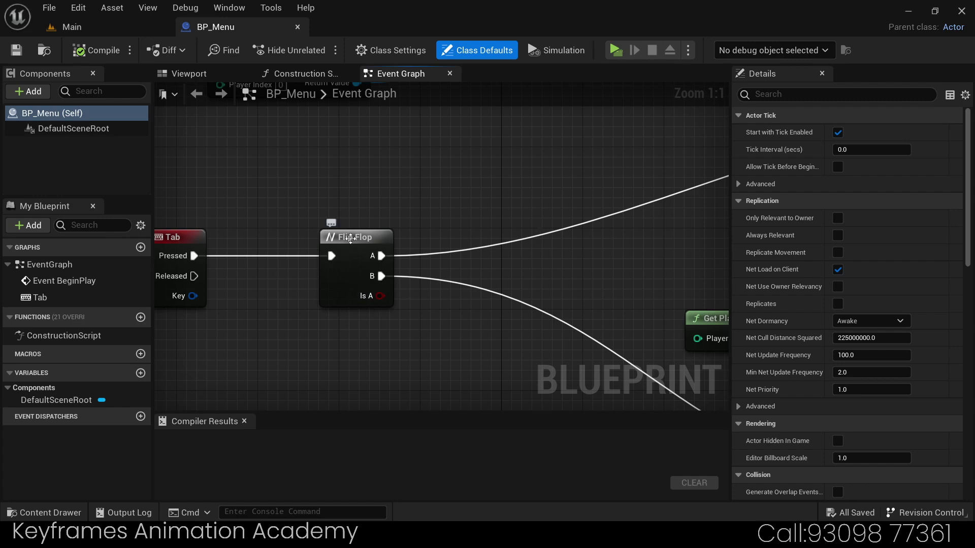
{"action": "right_click_drag", "start_coordinate": [529, 270], "coordinate": [470, 268]}
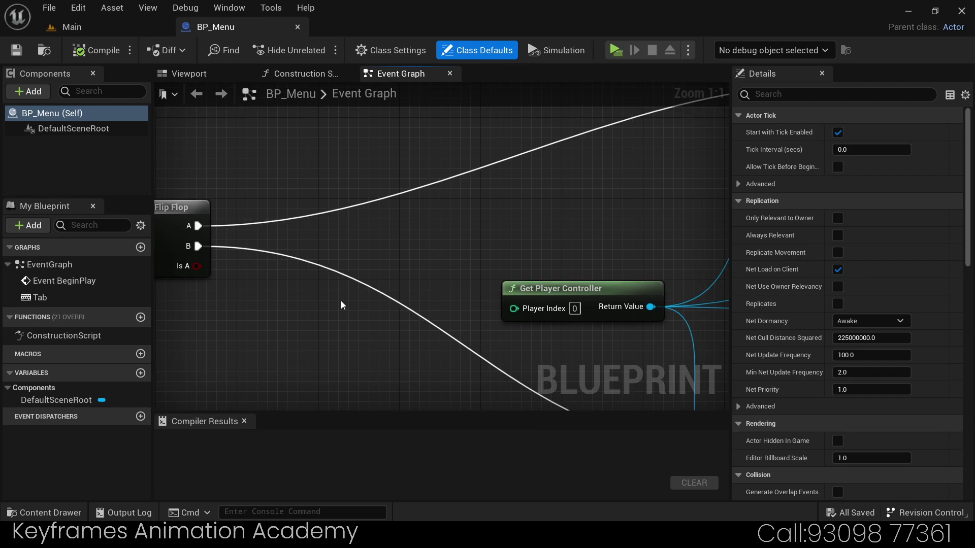
{"action": "right_click_drag", "start_coordinate": [342, 268], "coordinate": [518, 251]}
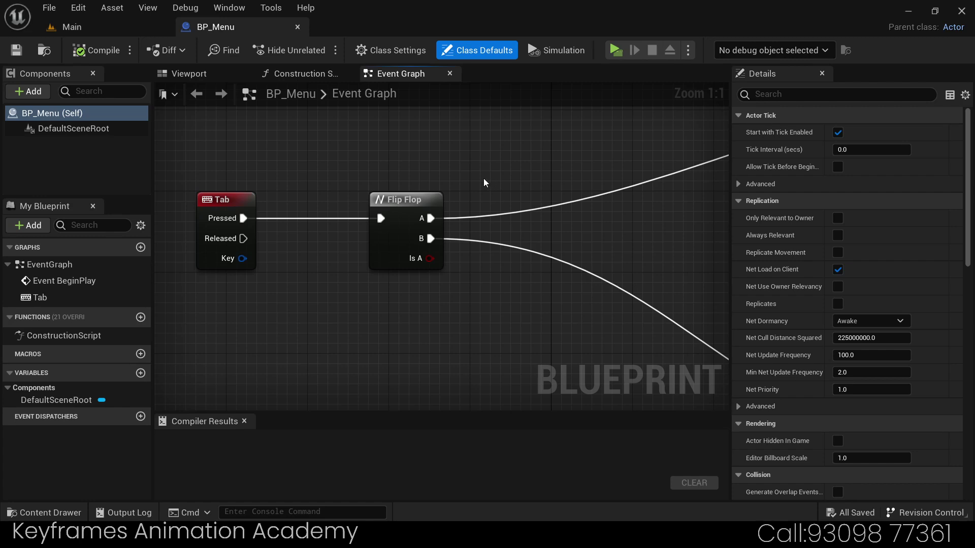
{"action": "right_click_drag", "start_coordinate": [293, 246], "coordinate": [379, 290]}
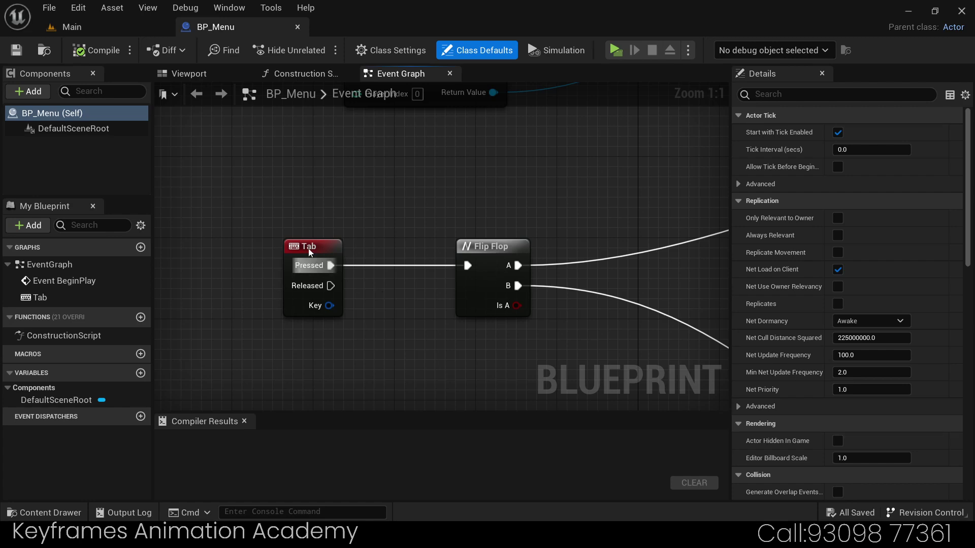
{"action": "right_click_drag", "start_coordinate": [379, 289], "coordinate": [307, 328]}
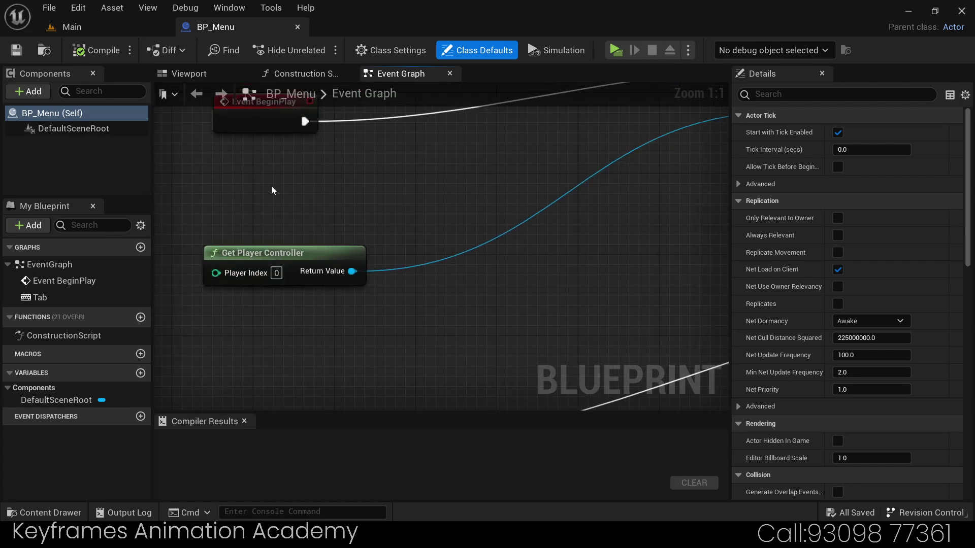
{"action": "right_click_drag", "start_coordinate": [272, 190], "coordinate": [371, 279]}
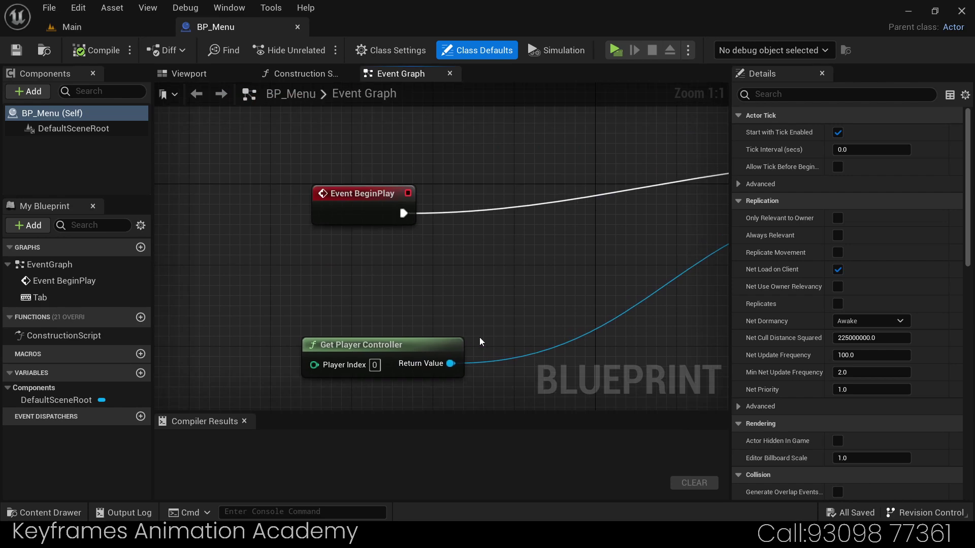
{"action": "left_click_drag", "start_coordinate": [450, 364], "coordinate": [561, 290]}
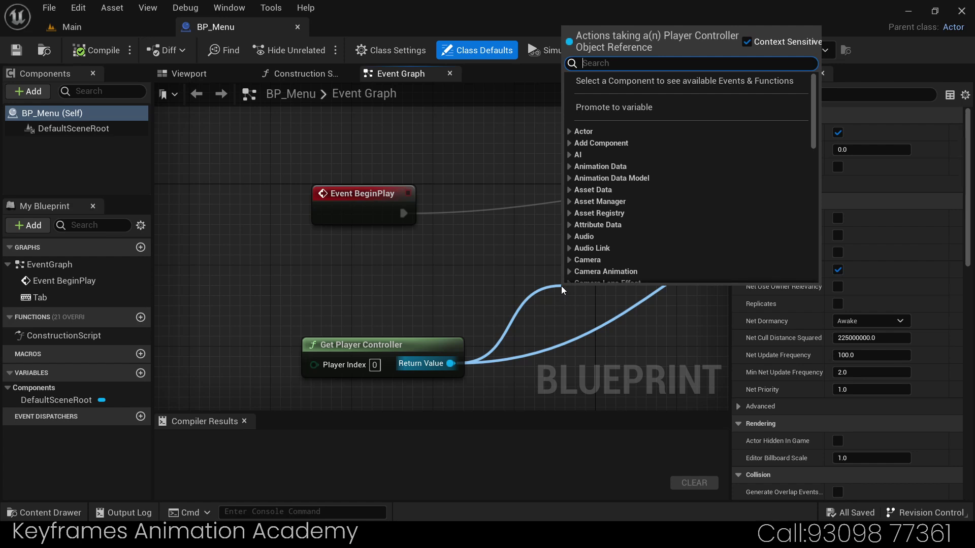
Search 'sca' in the action menu, dismiss it without adding a node, and show the Viewport
{"action": "type", "text": "sca"}
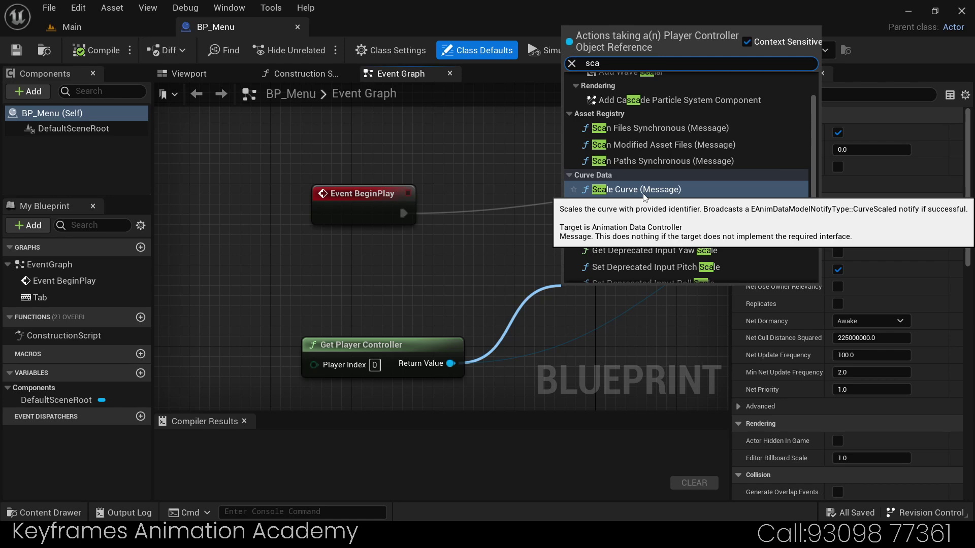
{"action": "left_click", "coordinate": [405, 256]}
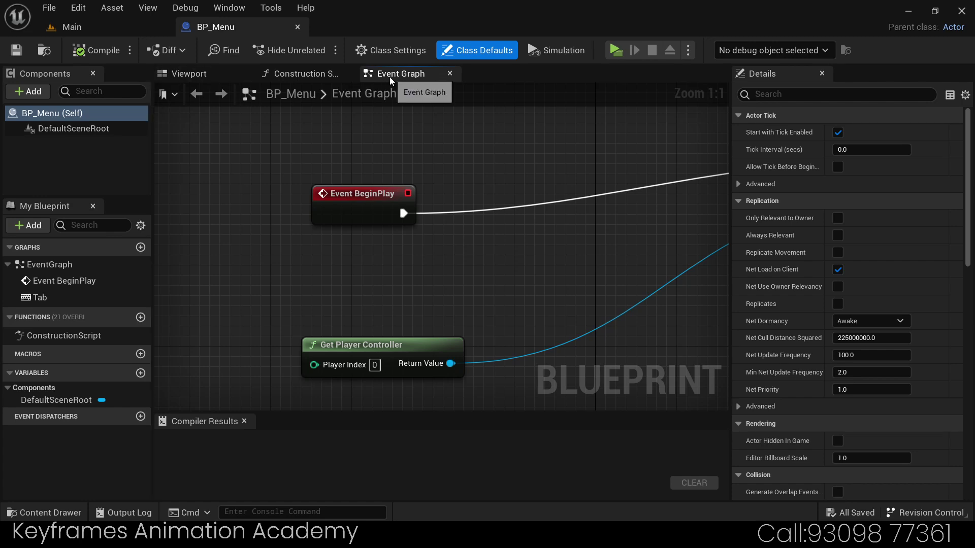
{"action": "left_click", "coordinate": [189, 77]}
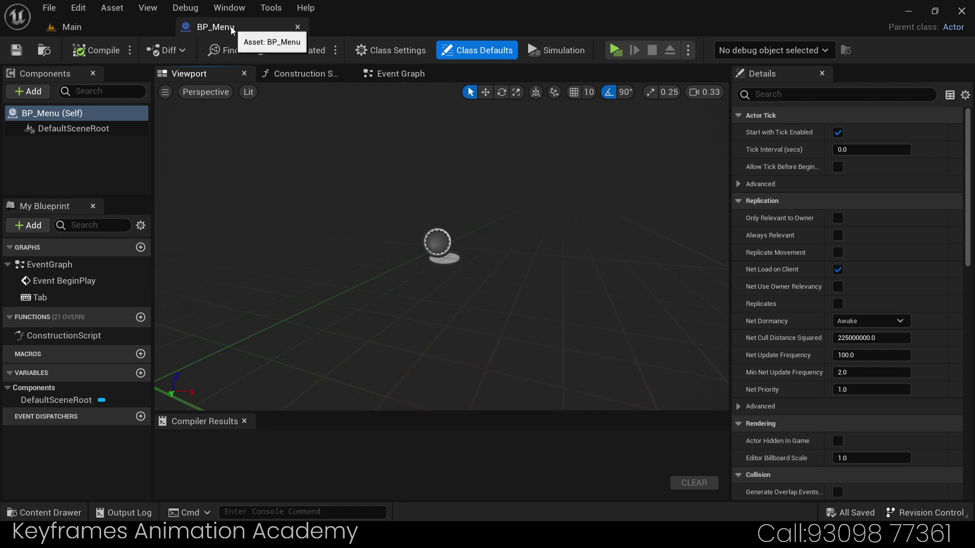
Return to the Main level and fly into the room to view its ceiling RectLights
{"action": "left_click", "coordinate": [80, 30]}
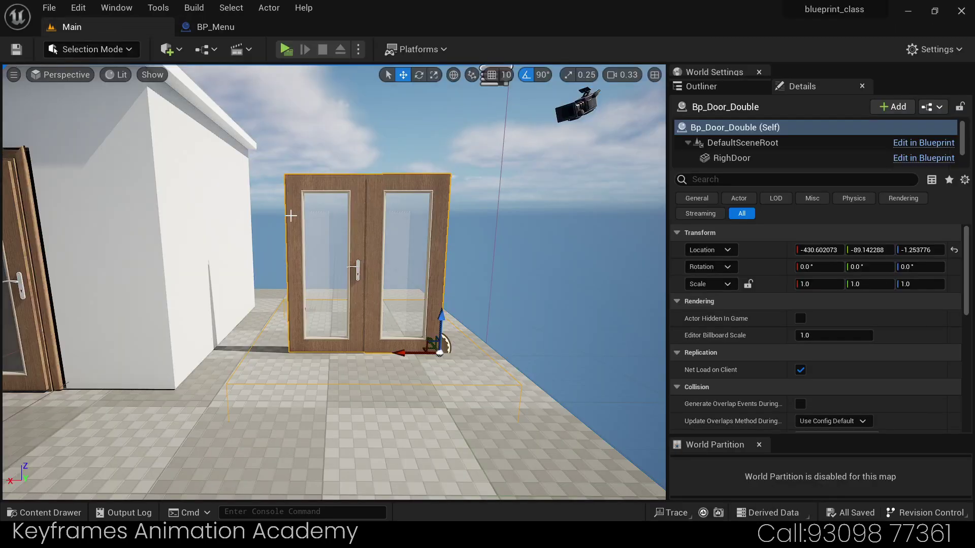
{"action": "right_click_drag", "start_coordinate": [495, 318], "coordinate": [473, 325]}
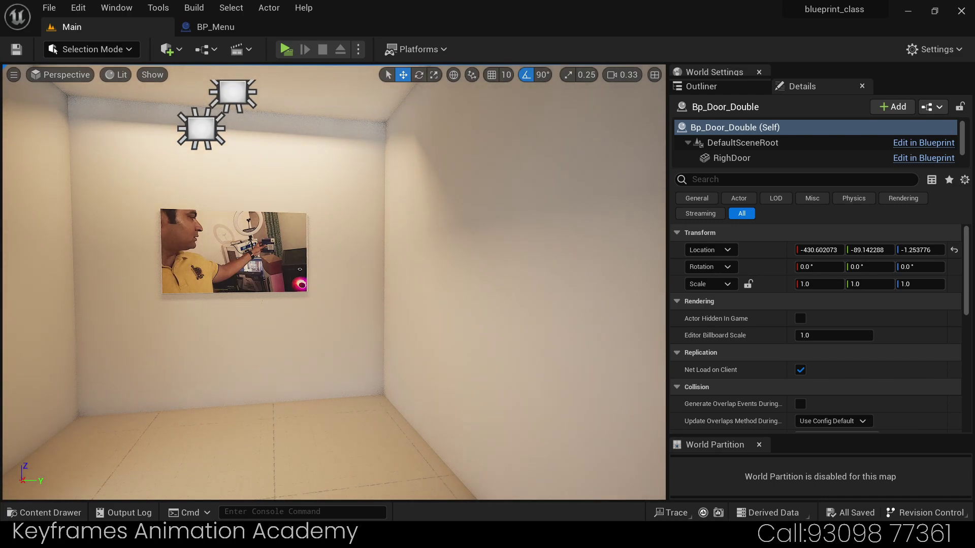
{"action": "right_click_drag", "start_coordinate": [473, 325], "coordinate": [472, 325]}
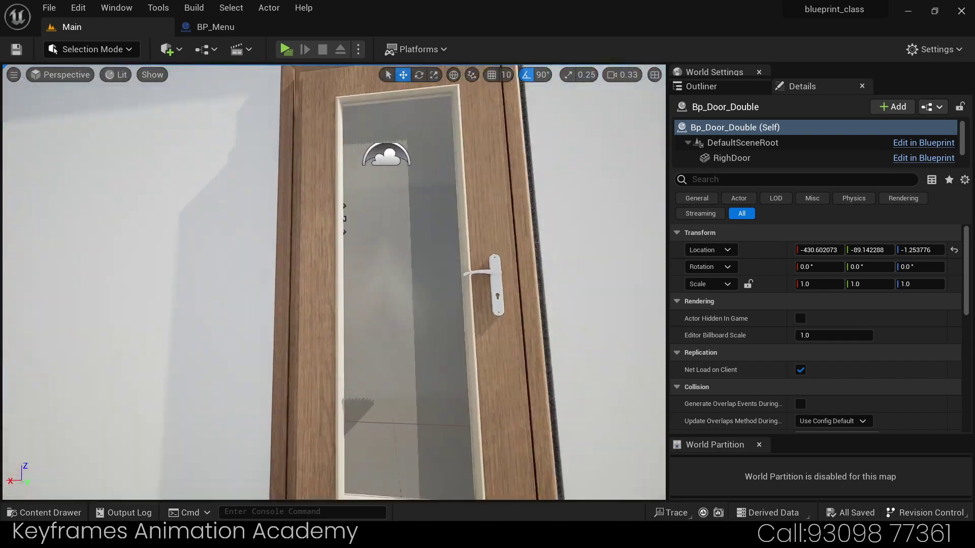
{"action": "right_click_drag", "start_coordinate": [528, 222], "coordinate": [528, 222]}
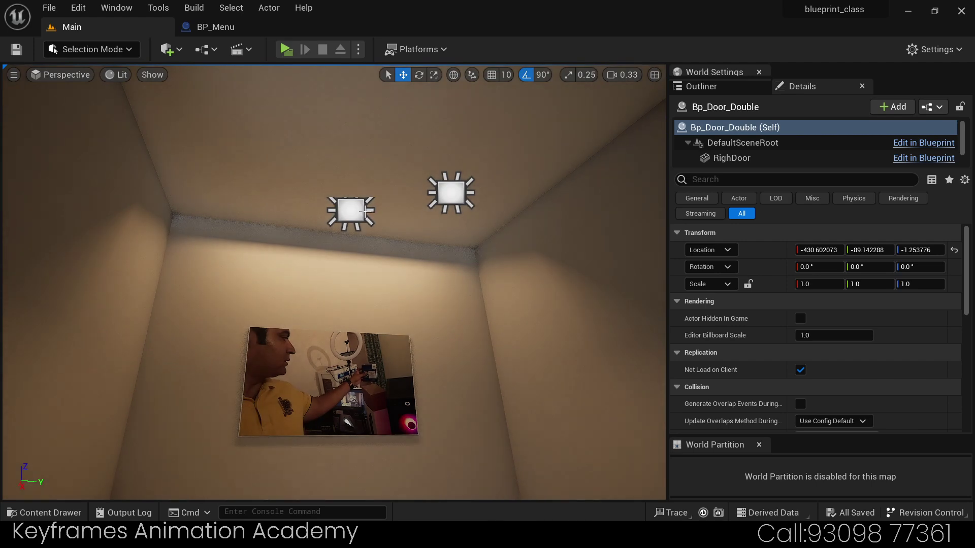
Select the right ceiling RectLight to show its 1200 cd intensity in Details
{"action": "left_click", "coordinate": [365, 210]}
{"action": "left_click", "coordinate": [450, 193]}
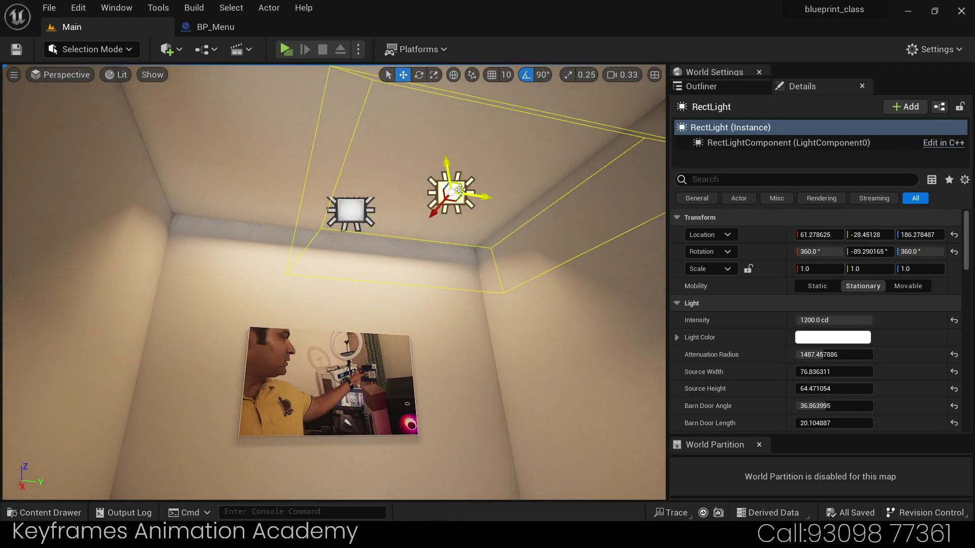
{"action": "right_click_drag", "start_coordinate": [450, 193], "coordinate": [450, 193]}
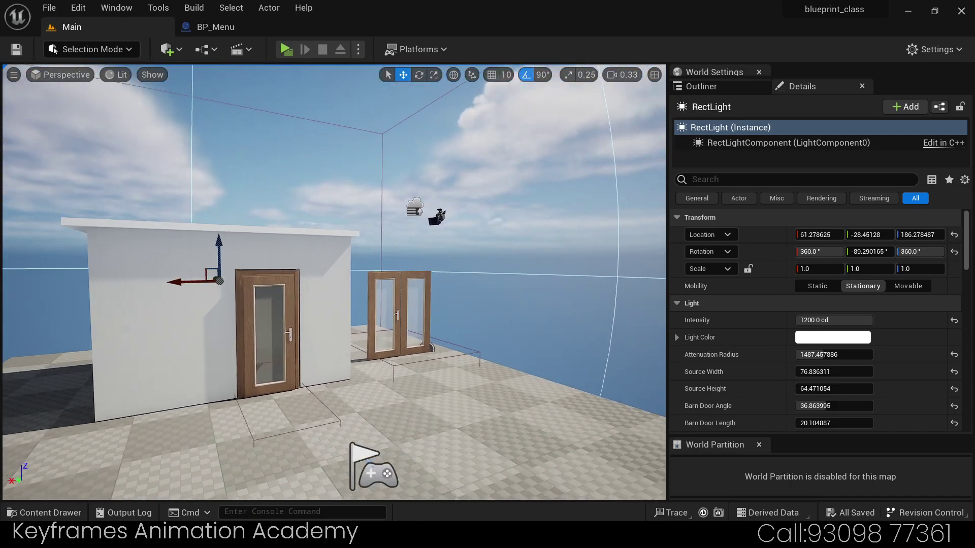
Fly the camera around the building front, the room walls and the double door
{"action": "right_click_drag", "start_coordinate": [464, 323], "coordinate": [464, 324]}
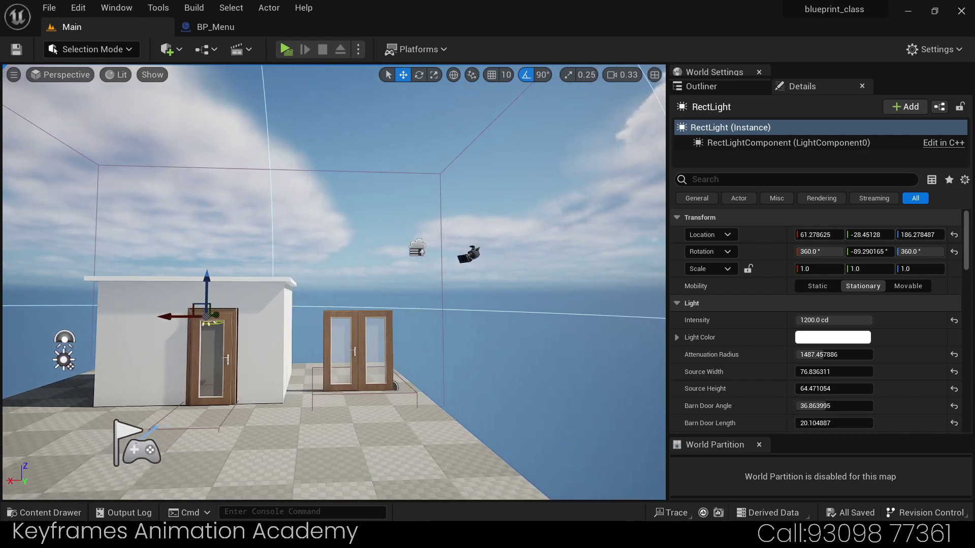
{"action": "right_click_drag", "start_coordinate": [342, 342], "coordinate": [343, 343]}
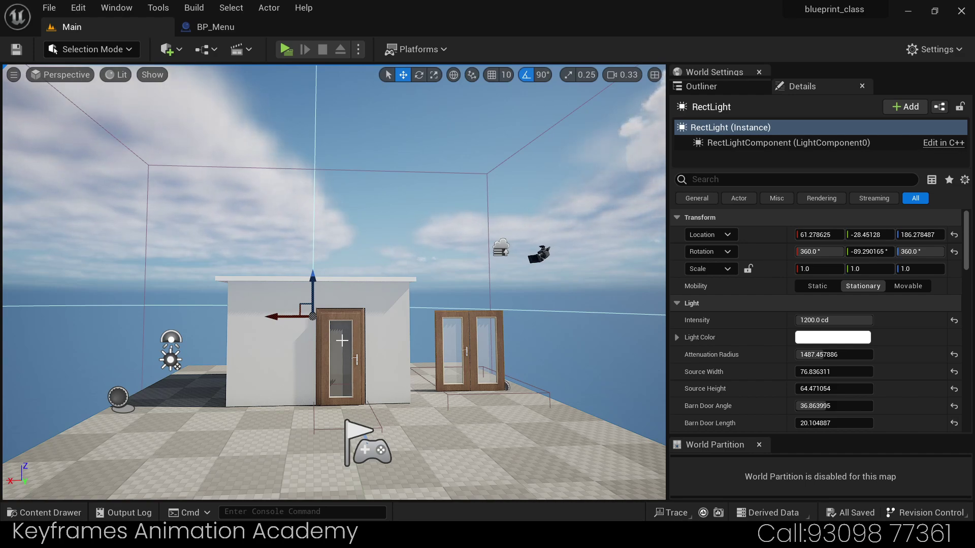
{"action": "right_click_drag", "start_coordinate": [342, 343], "coordinate": [343, 386]}
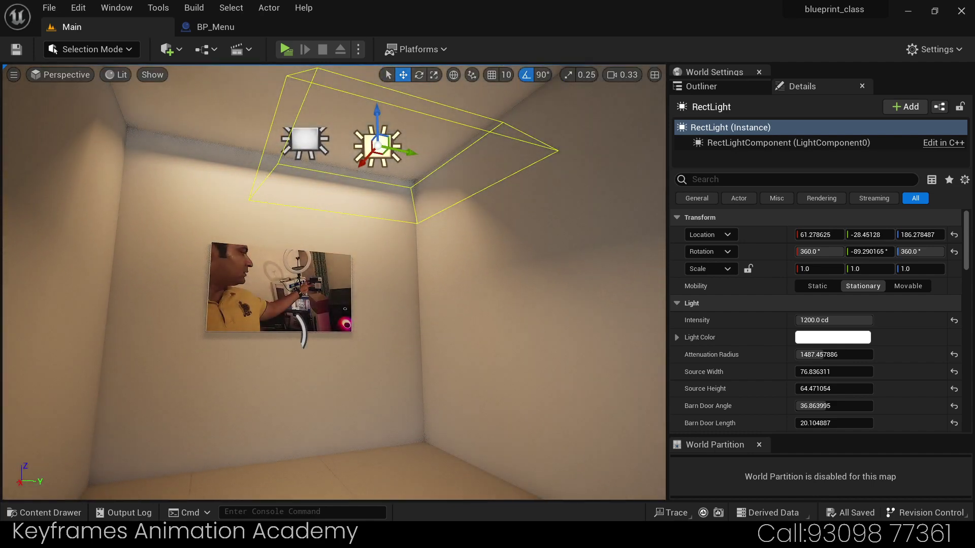
{"action": "right_click_drag", "start_coordinate": [220, 281], "coordinate": [220, 282]}
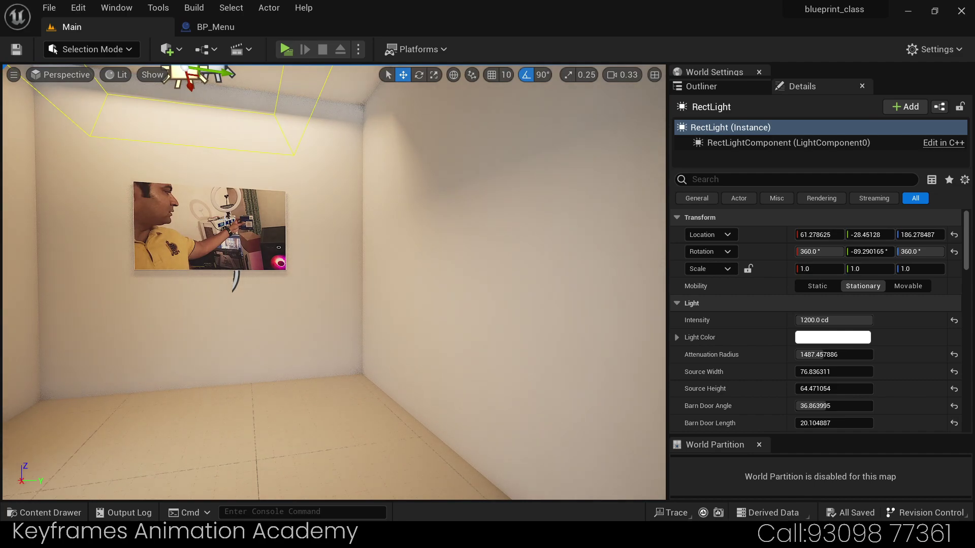
{"action": "right_click_drag", "start_coordinate": [220, 281], "coordinate": [220, 282]}
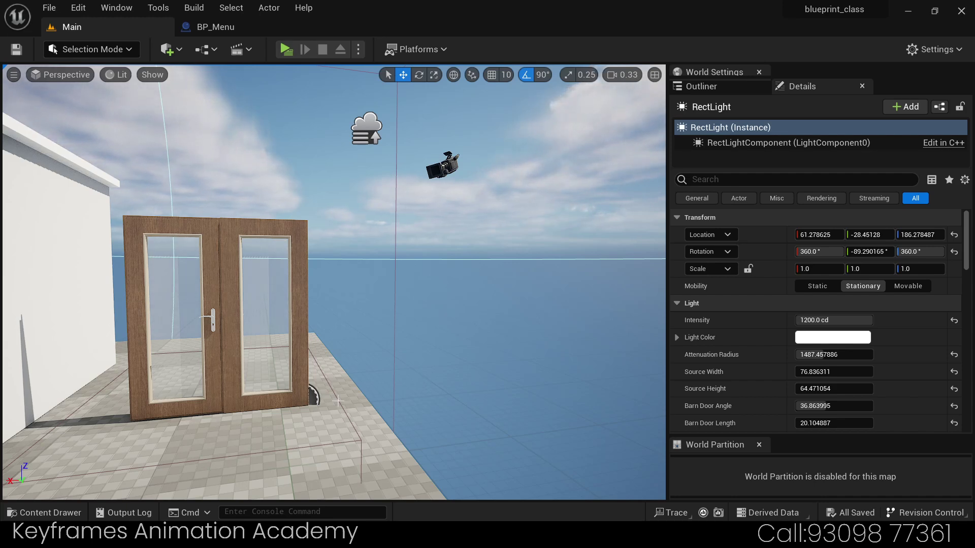
{"action": "left_click", "coordinate": [236, 307]}
{"action": "right_click_drag", "start_coordinate": [315, 317], "coordinate": [317, 318]}
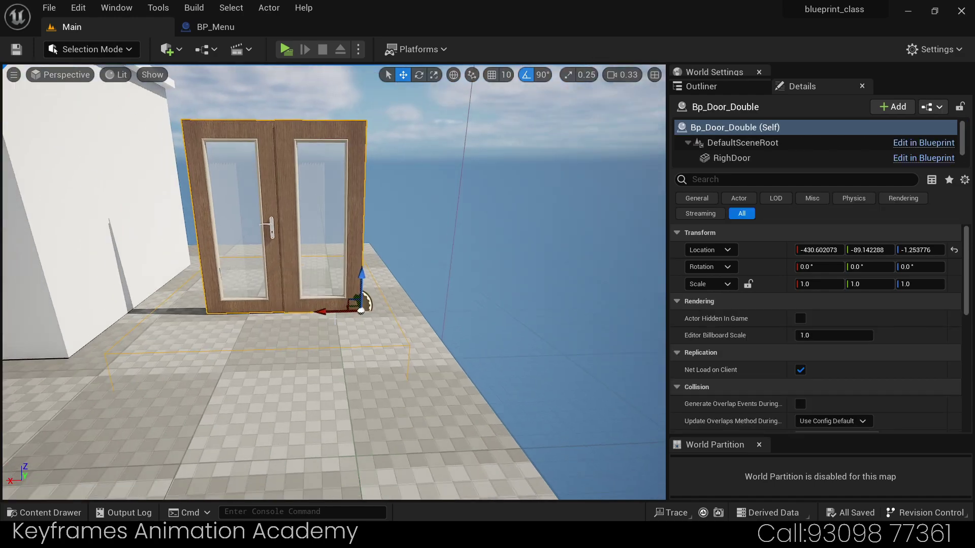
{"action": "left_click_drag", "start_coordinate": [325, 316], "coordinate": [317, 318]}
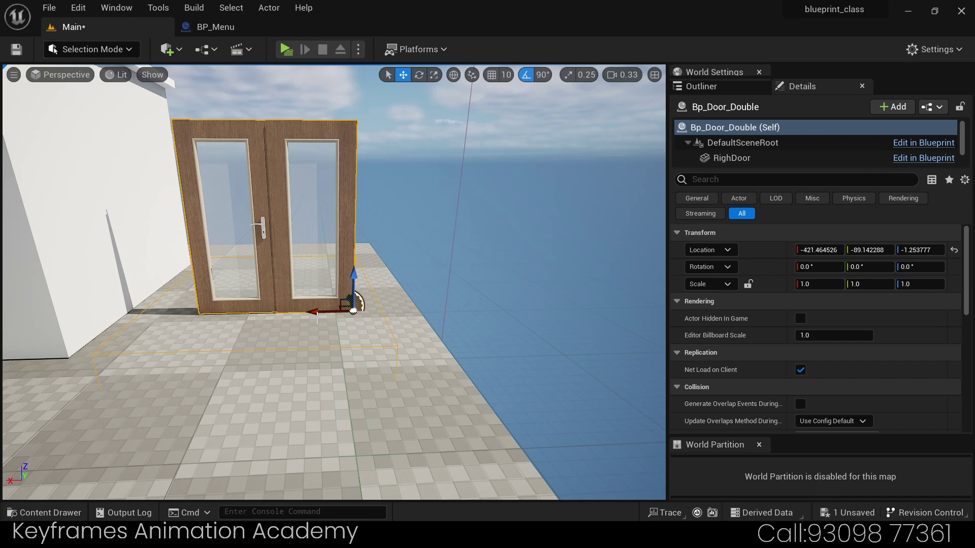
{"action": "key", "text": "ctrl+z"}
{"action": "right_click_drag", "start_coordinate": [317, 319], "coordinate": [320, 315]}
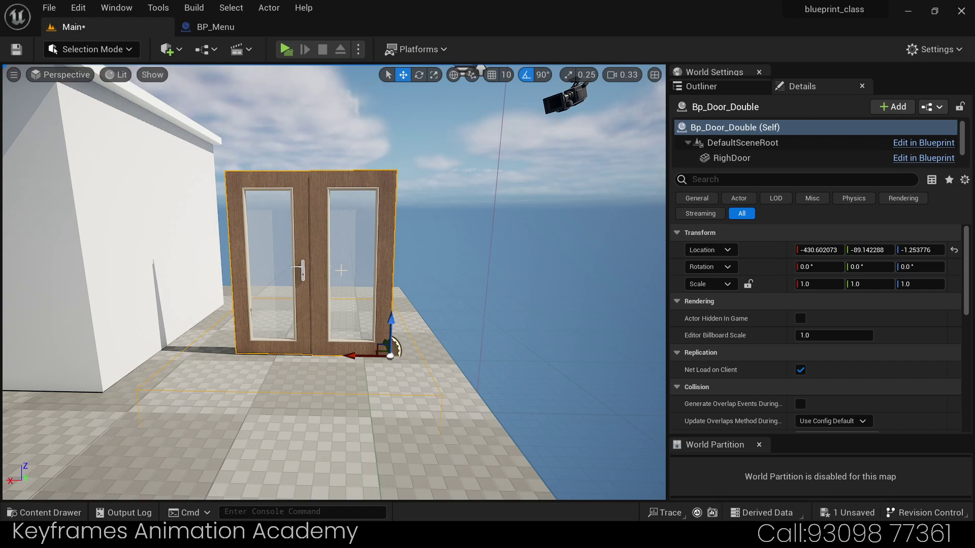
{"action": "right_click_drag", "start_coordinate": [386, 284], "coordinate": [274, 284]}
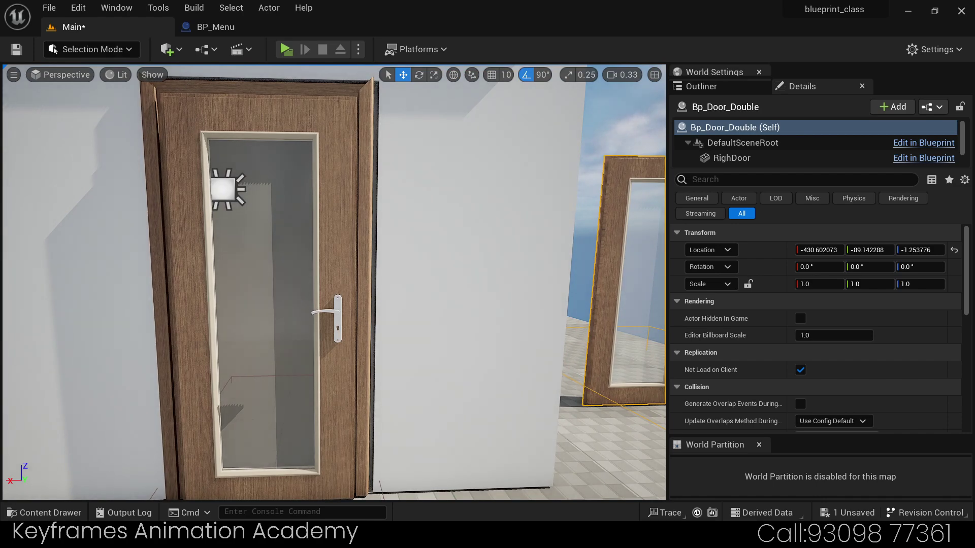
{"action": "key", "text": "f"}
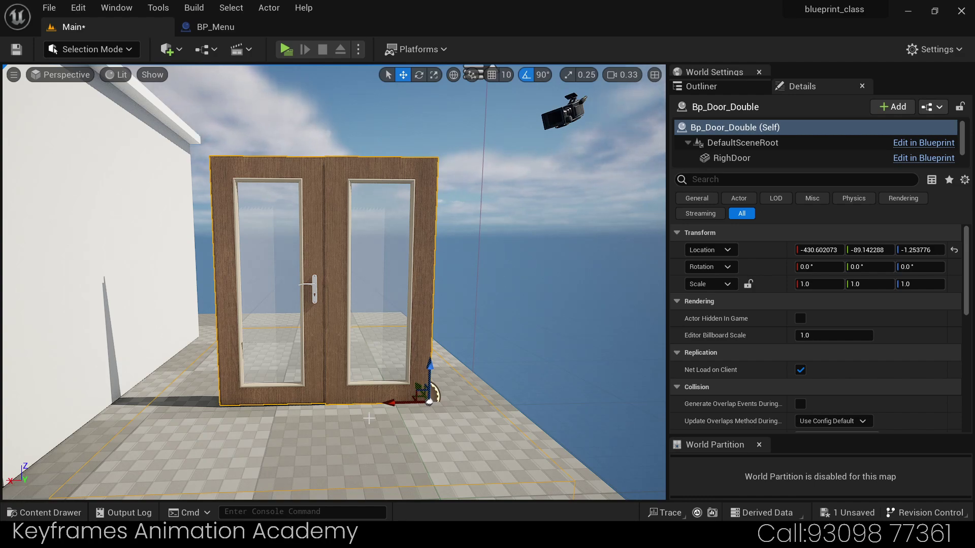
{"action": "right_click_drag", "start_coordinate": [348, 355], "coordinate": [315, 355]}
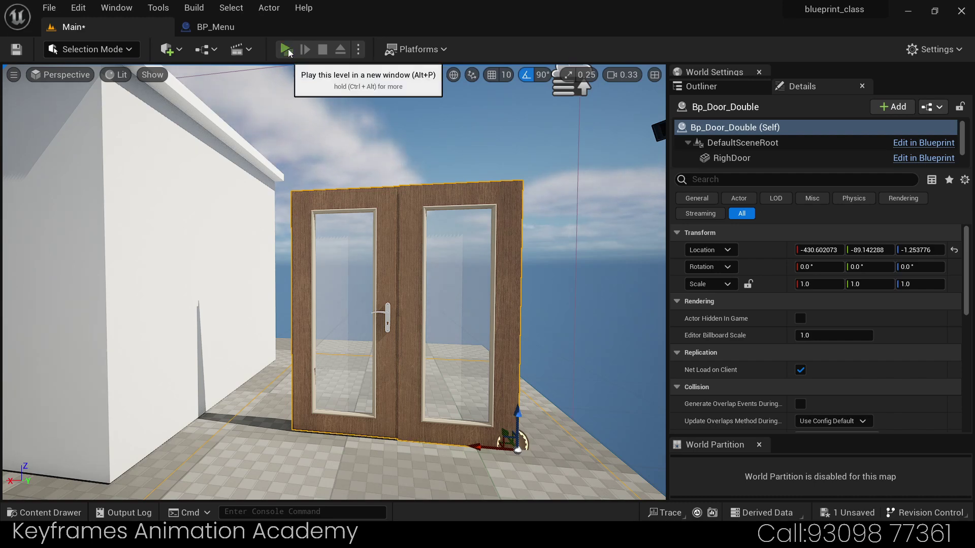
Play the level in a new window, walk toward the house, and show the room menu with Tab
{"action": "left_click", "coordinate": [286, 49]}
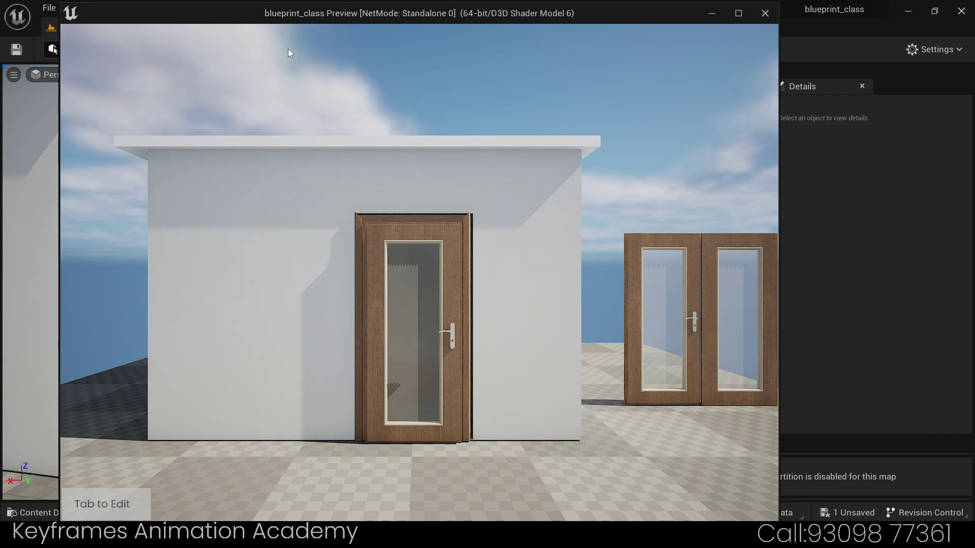
{"action": "left_click", "coordinate": [288, 49]}
{"action": "key", "text": "w"}
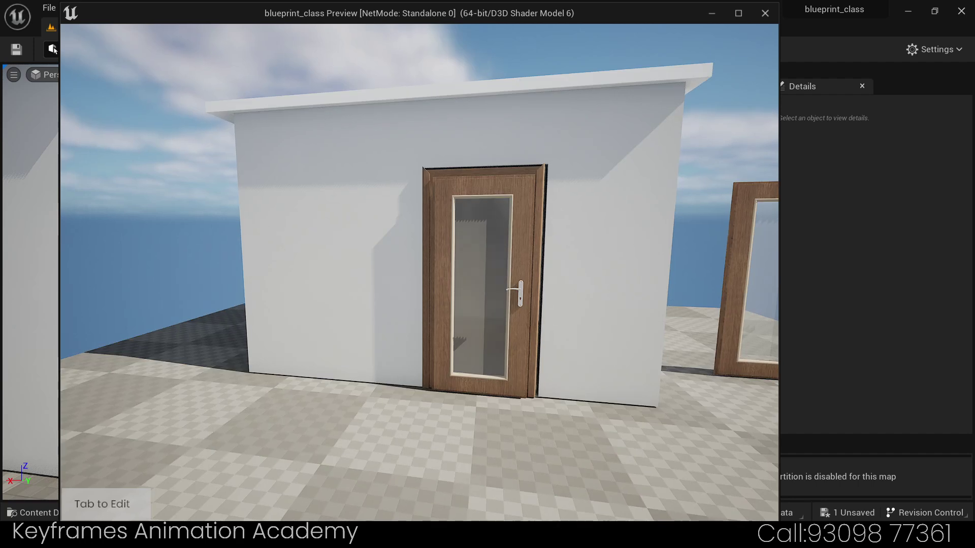
{"action": "key", "text": "Tab"}
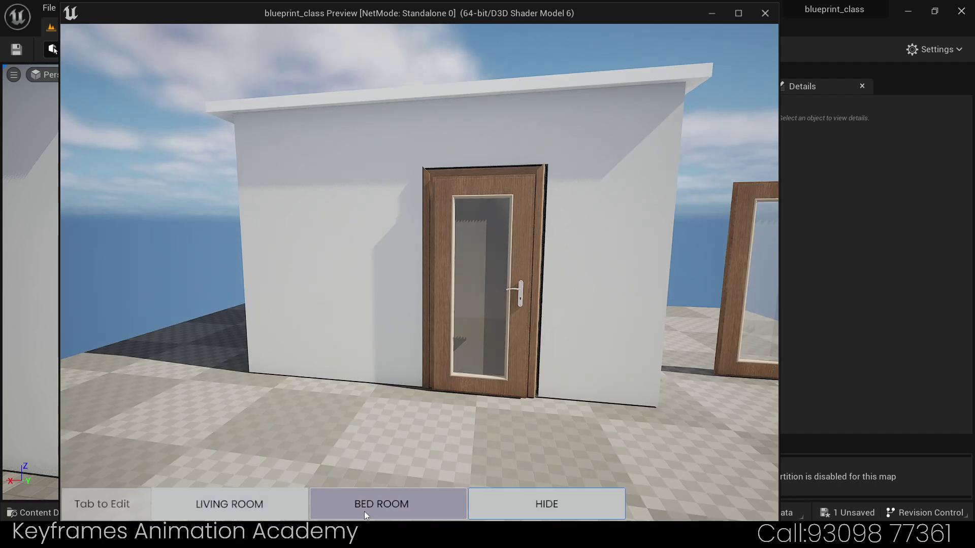
Maximize the game preview and open, then close, the Living Room material options
{"action": "left_click", "coordinate": [740, 15]}
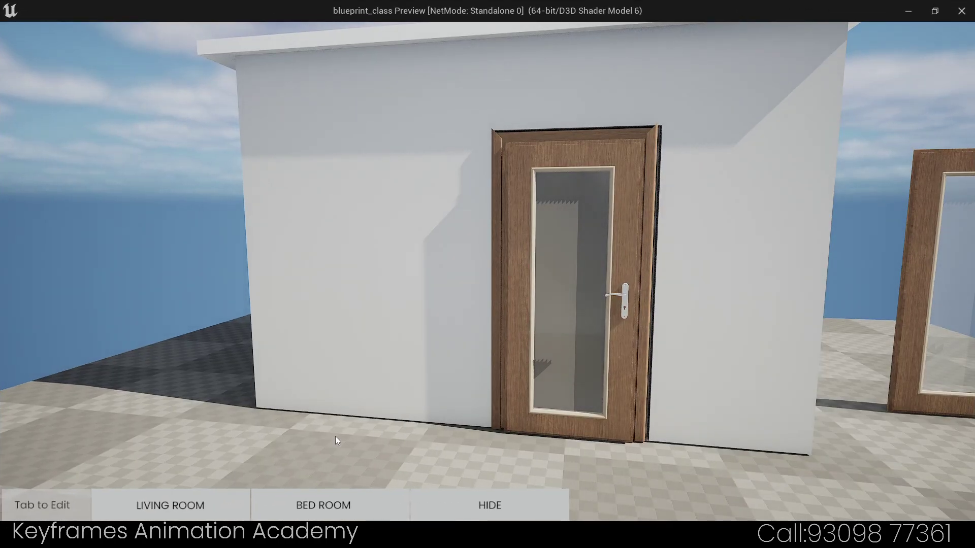
{"action": "left_click", "coordinate": [182, 510]}
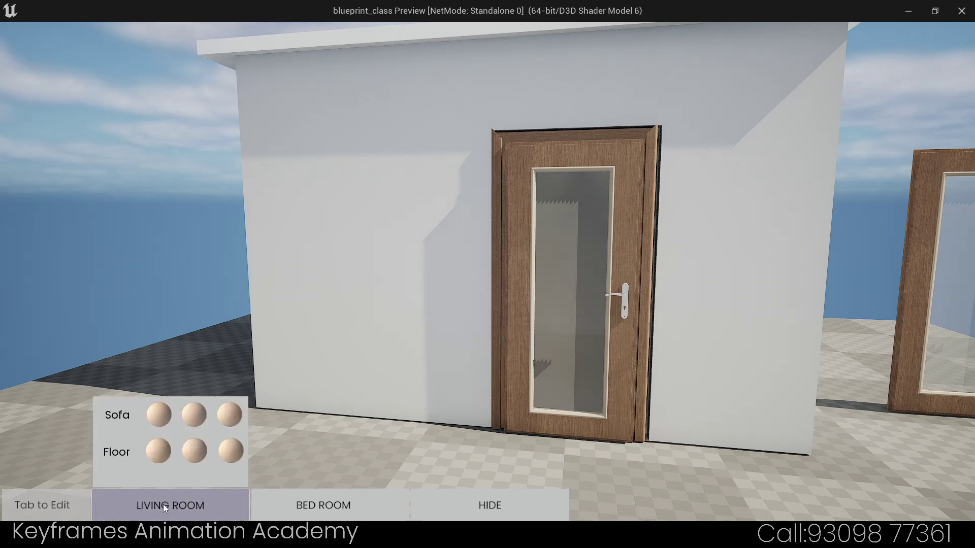
{"action": "left_click", "coordinate": [163, 507]}
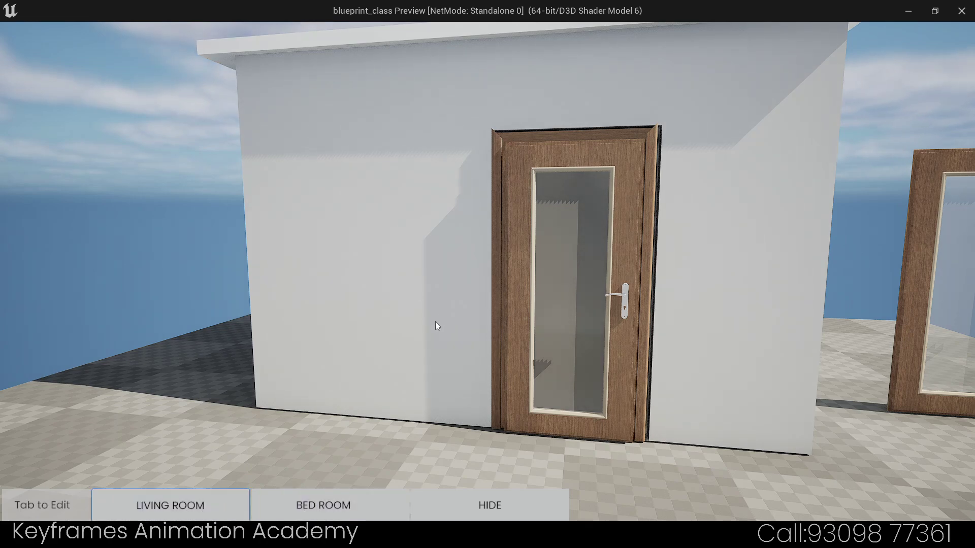
Toggle the room menu off and walk along the house toward the double door
{"action": "key", "text": "Tab"}
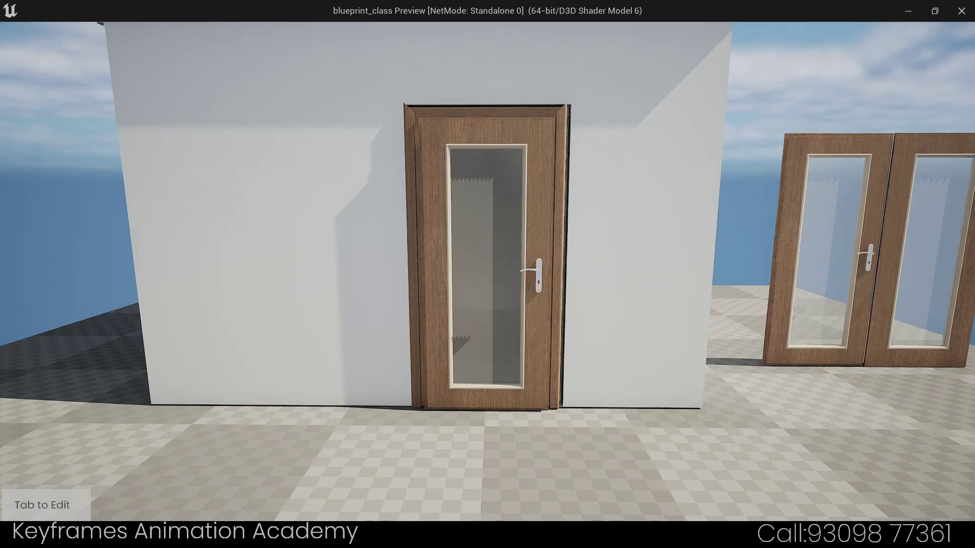
{"action": "key", "text": "Tab"}
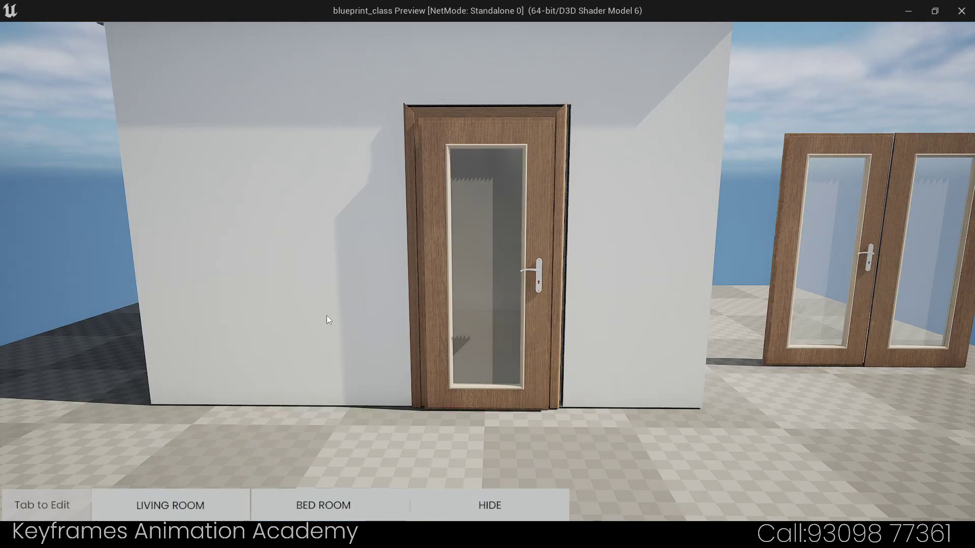
{"action": "key", "text": "Tab"}
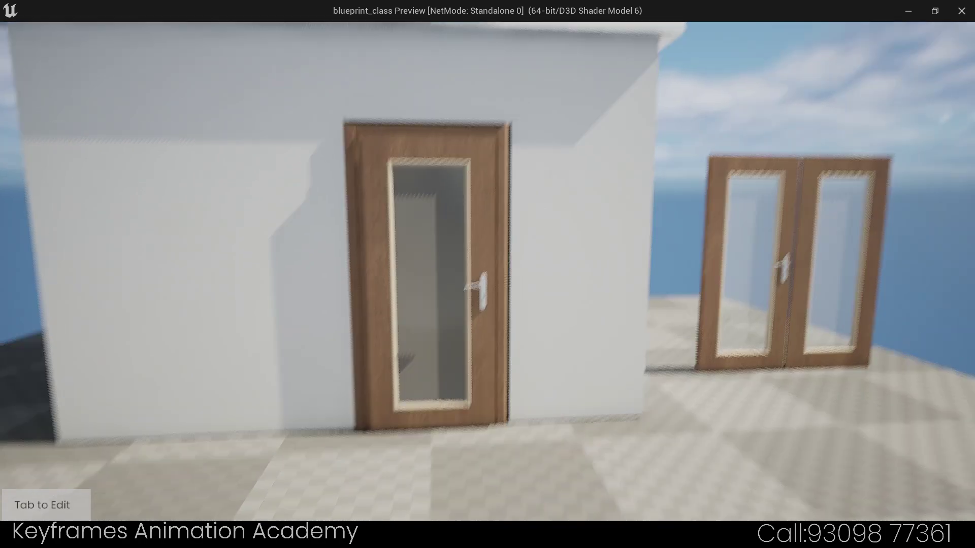
{"action": "key", "text": "w"}
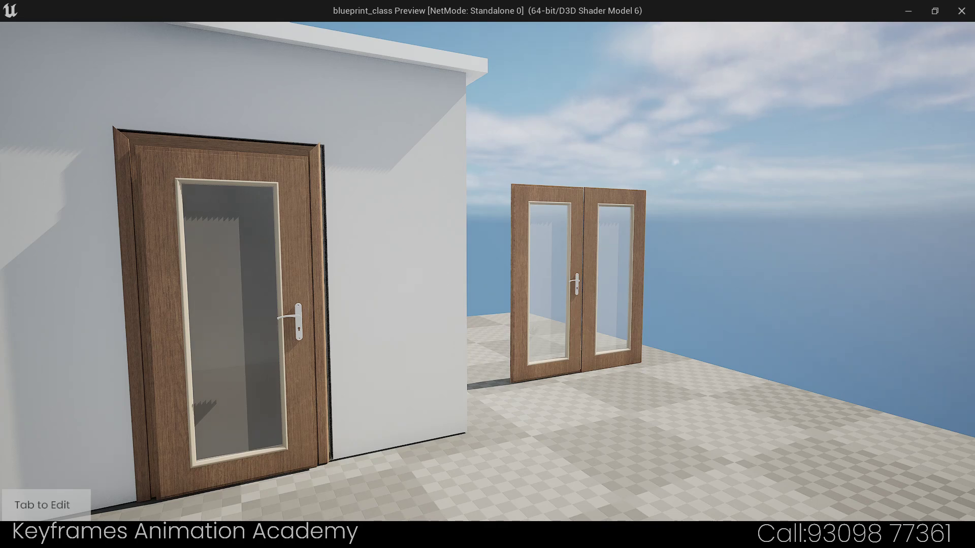
{"action": "key", "text": "a"}
{"action": "key", "text": "a"}
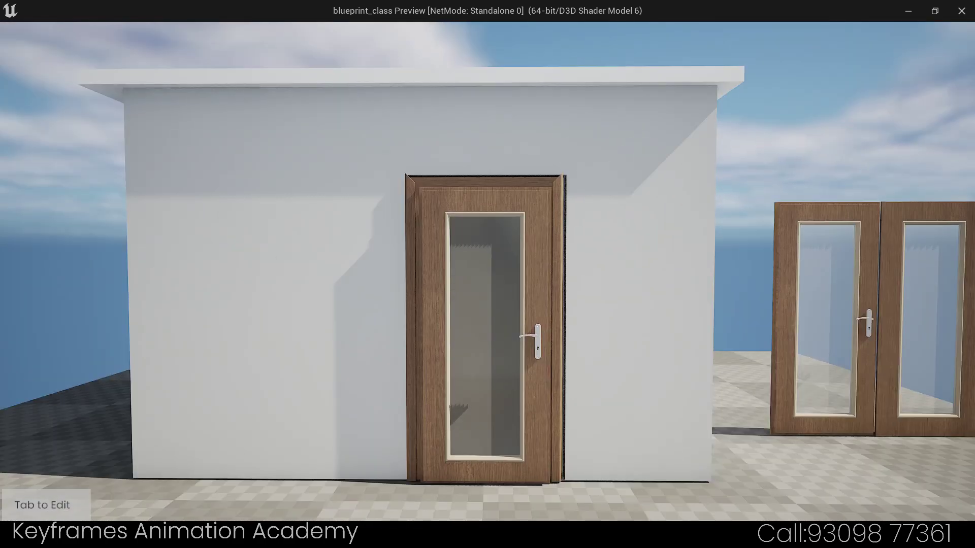
Walk up to the double door, back away, then walk through as it swings open
{"action": "key", "text": "d"}
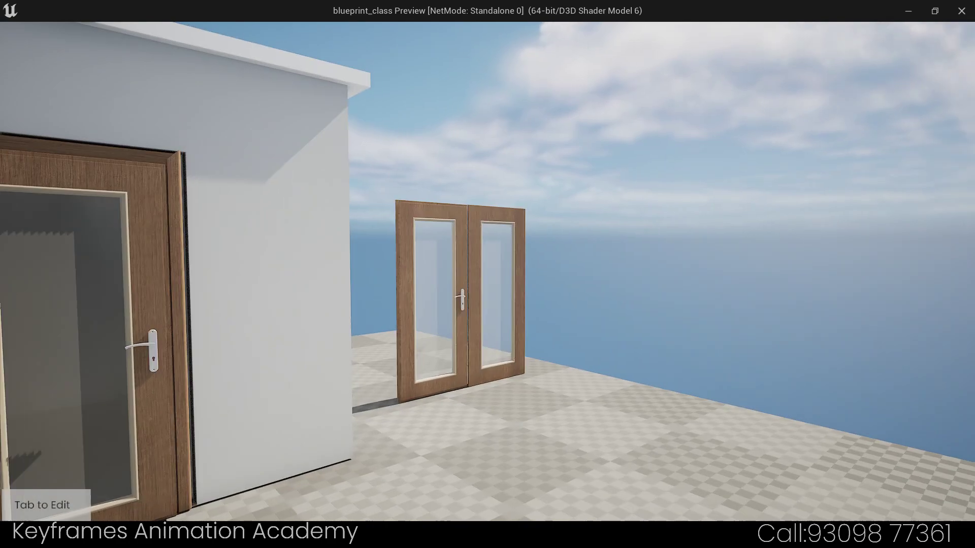
{"action": "key", "text": "w"}
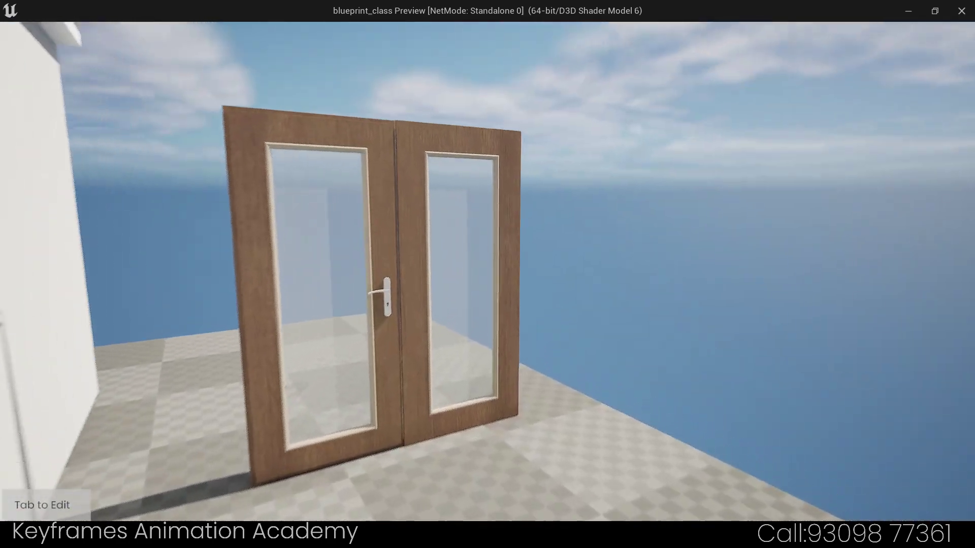
{"action": "key", "text": "s"}
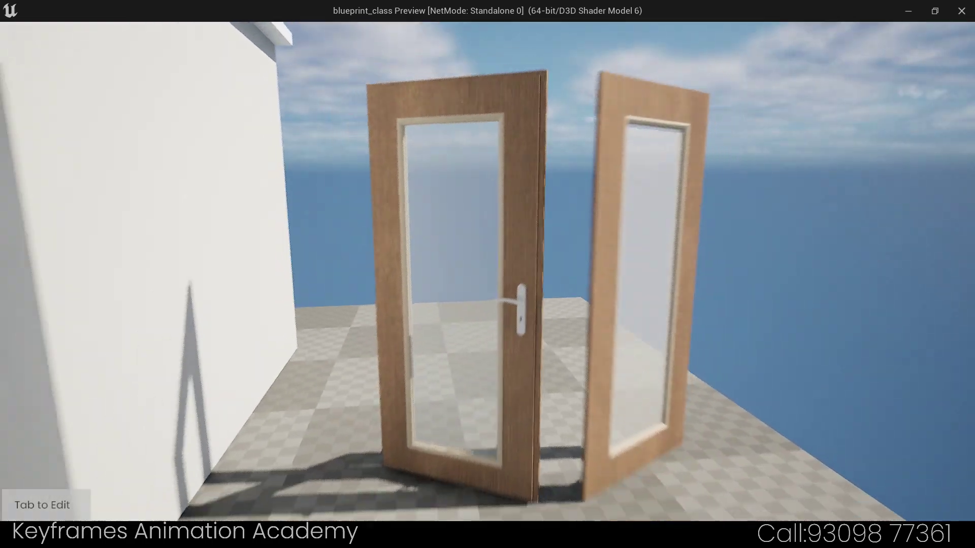
{"action": "key", "text": "w"}
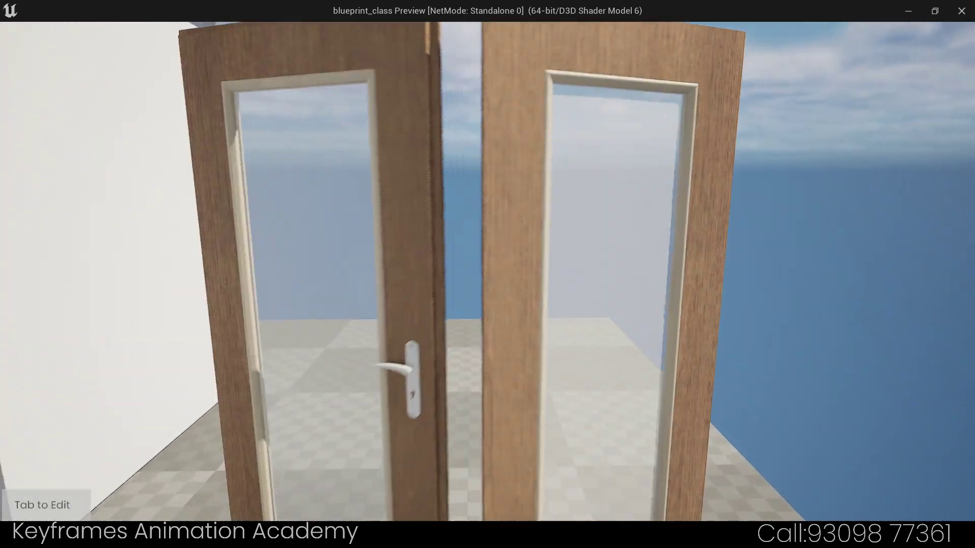
Walk back through the double door and into the house to face the living-room wall
{"action": "key", "text": "w"}
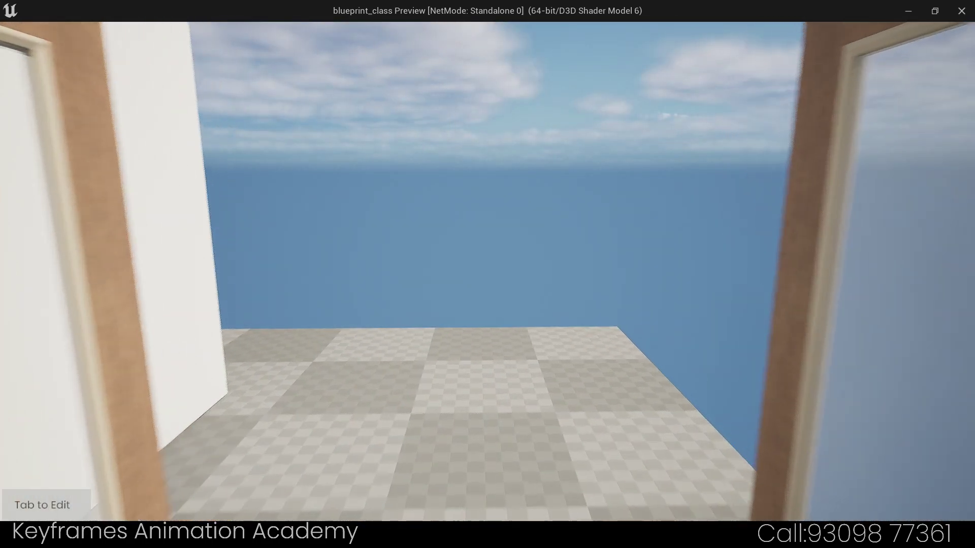
{"action": "key", "text": "s"}
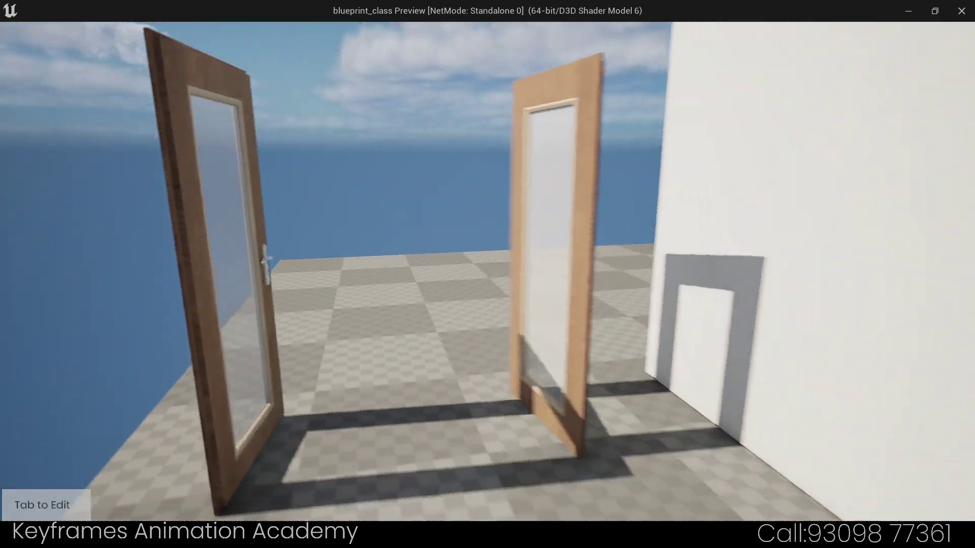
{"action": "key", "text": "w"}
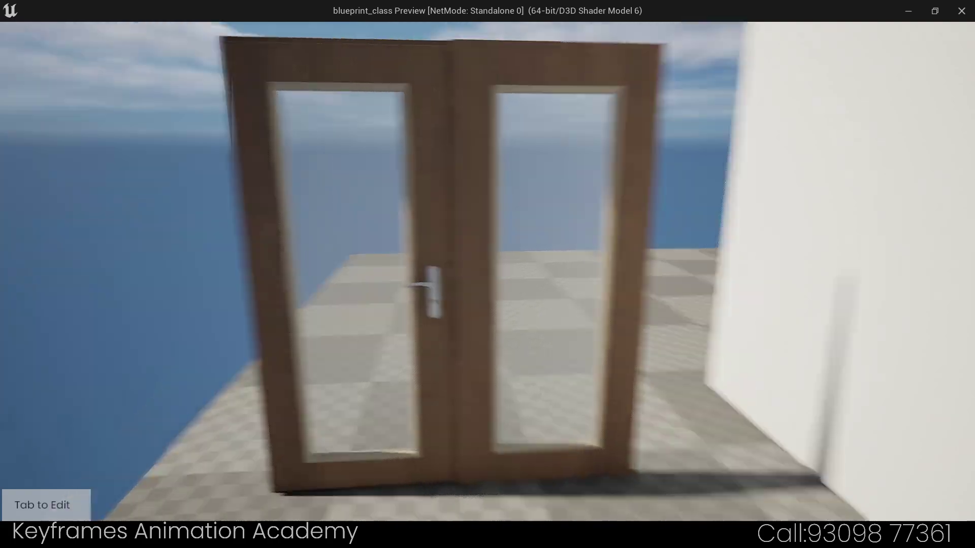
{"action": "key", "text": "w"}
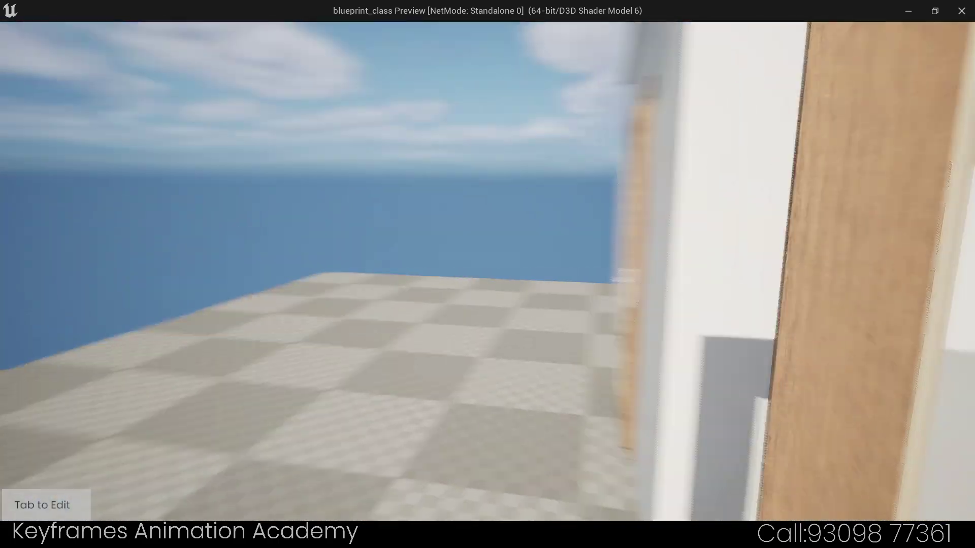
{"action": "key", "text": "w"}
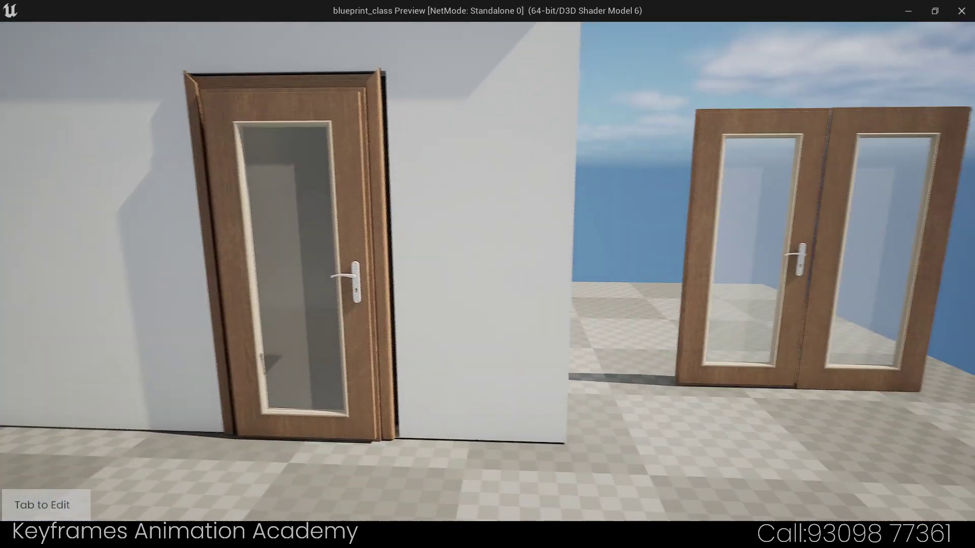
{"action": "key", "text": "w"}
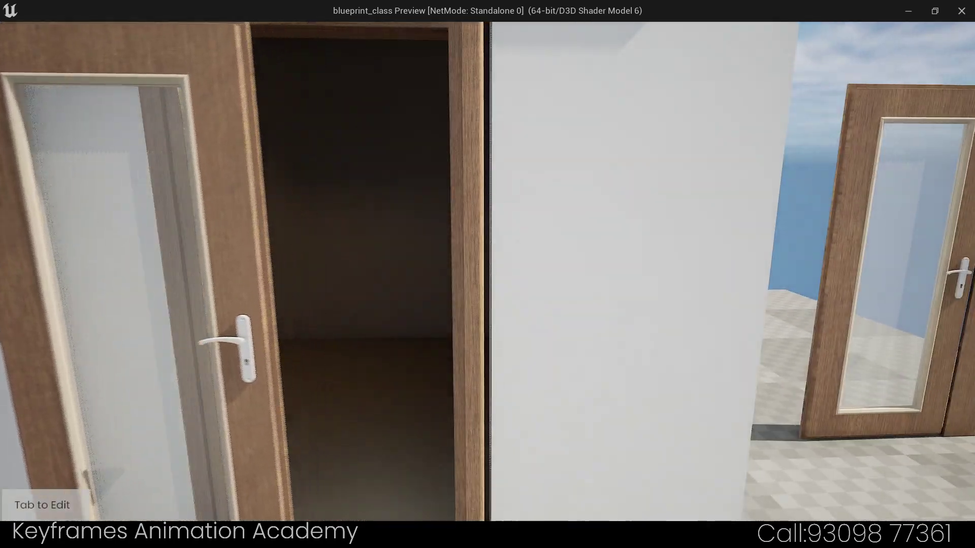
{"action": "key", "text": "w"}
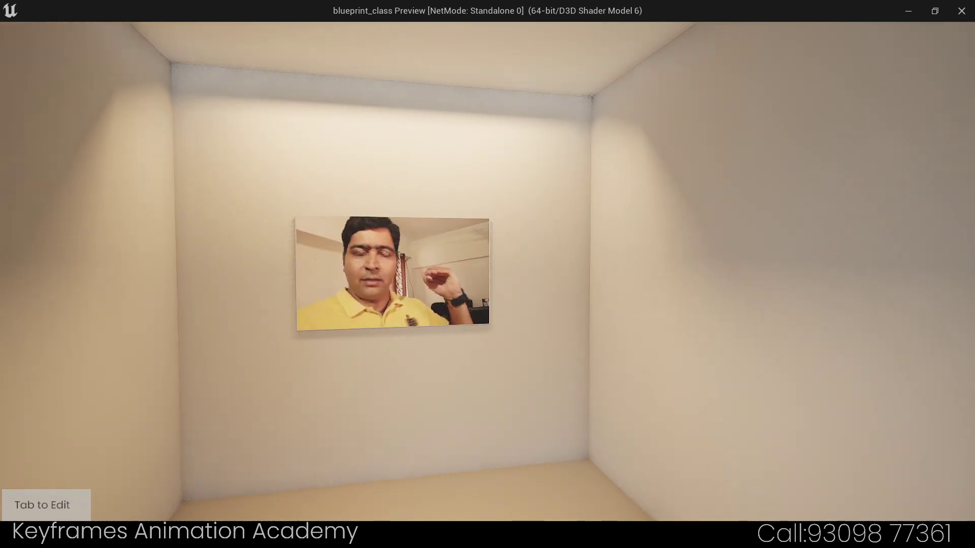
Open the LIVING ROOM swatches and toggle the walls between cool grey-white and warm beige, ending on beige
{"action": "key", "text": "Tab"}
{"action": "left_click", "coordinate": [168, 506]}
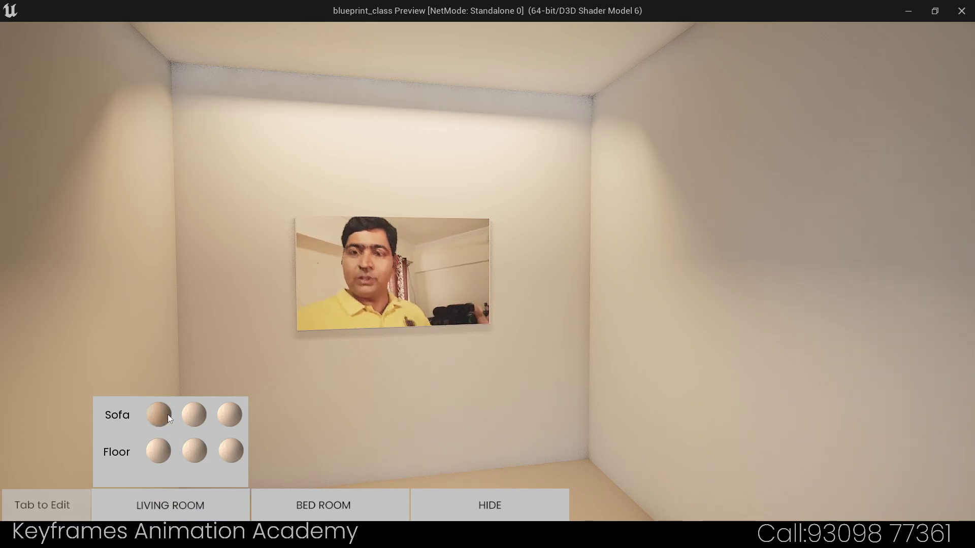
{"action": "left_click", "coordinate": [193, 414]}
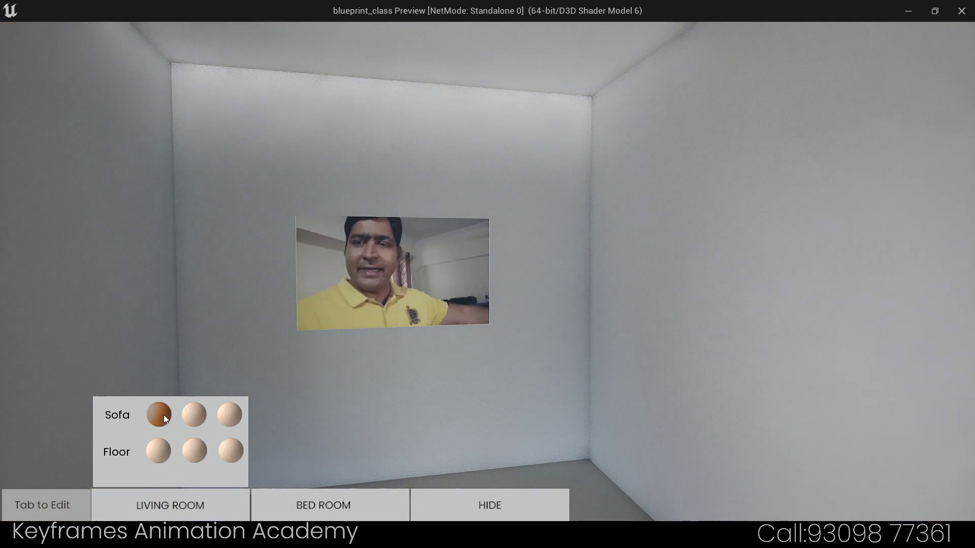
{"action": "left_click", "coordinate": [159, 415]}
{"action": "left_click_drag", "start_coordinate": [389, 398], "coordinate": [303, 463]}
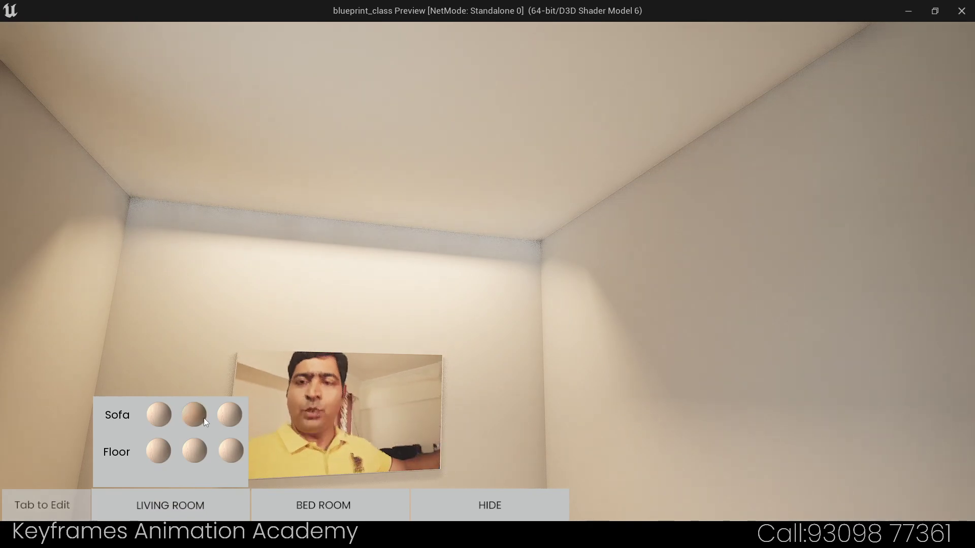
{"action": "left_click", "coordinate": [195, 414]}
{"action": "left_click_drag", "start_coordinate": [456, 388], "coordinate": [467, 359]}
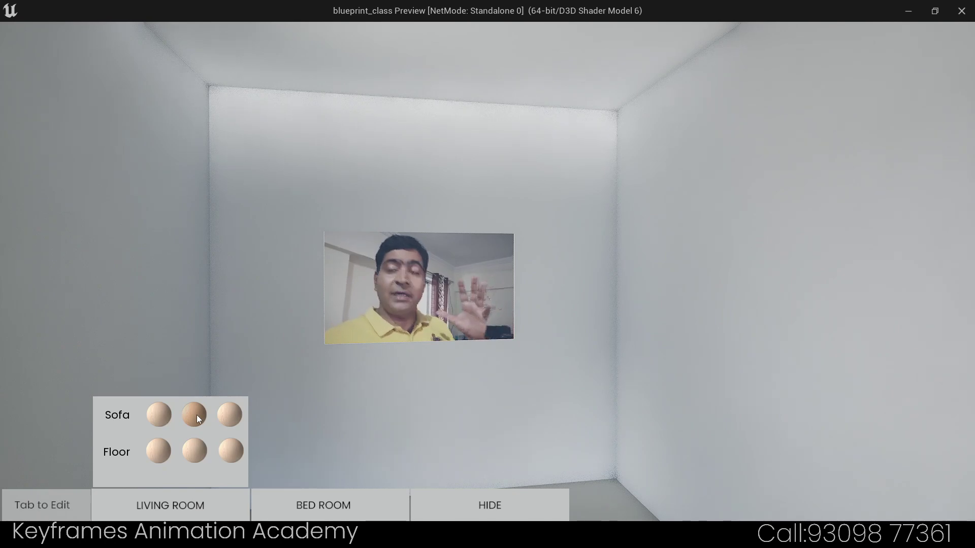
{"action": "left_click", "coordinate": [158, 417]}
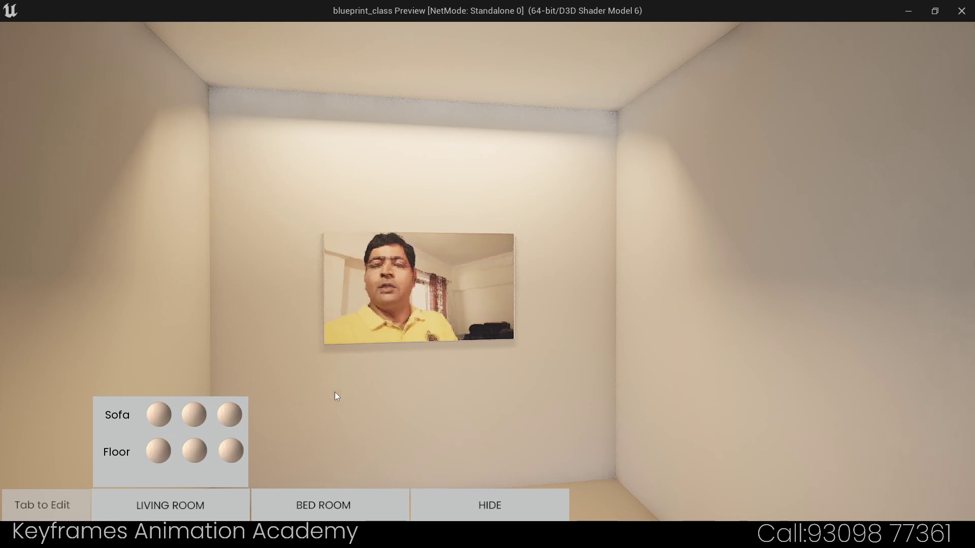
{"action": "left_click_drag", "start_coordinate": [336, 392], "coordinate": [388, 373]}
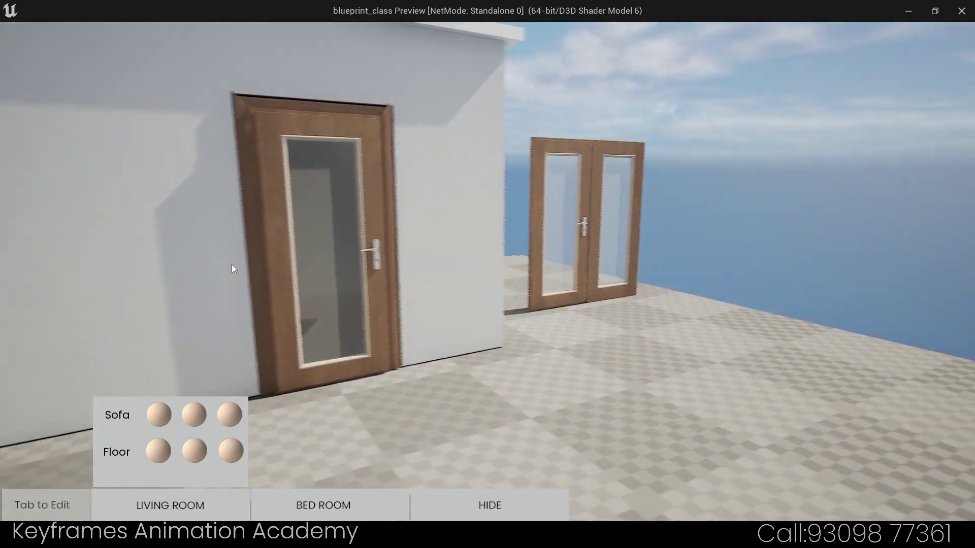
Hide the room menu and sidestep left along the house front to view both doors
{"action": "key", "text": "Tab"}
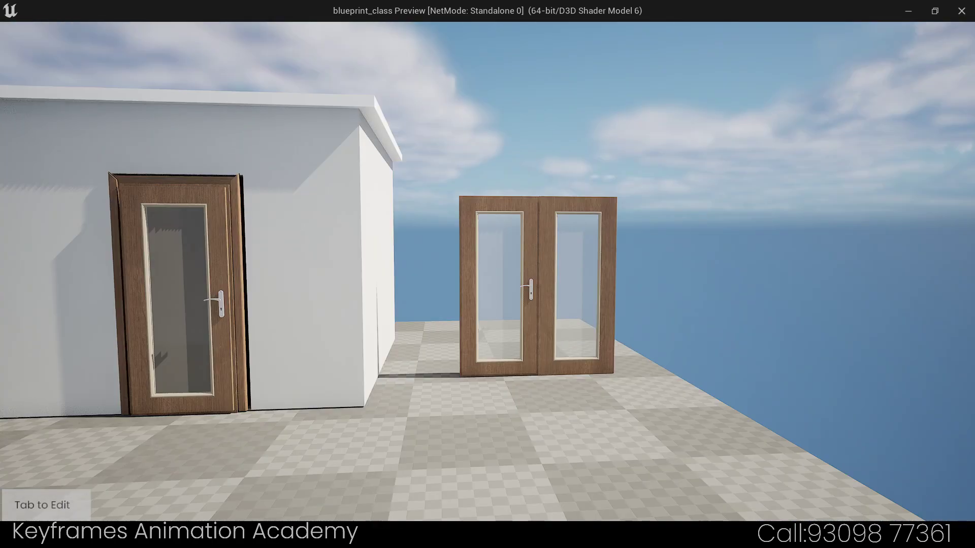
{"action": "key", "text": "Tab"}
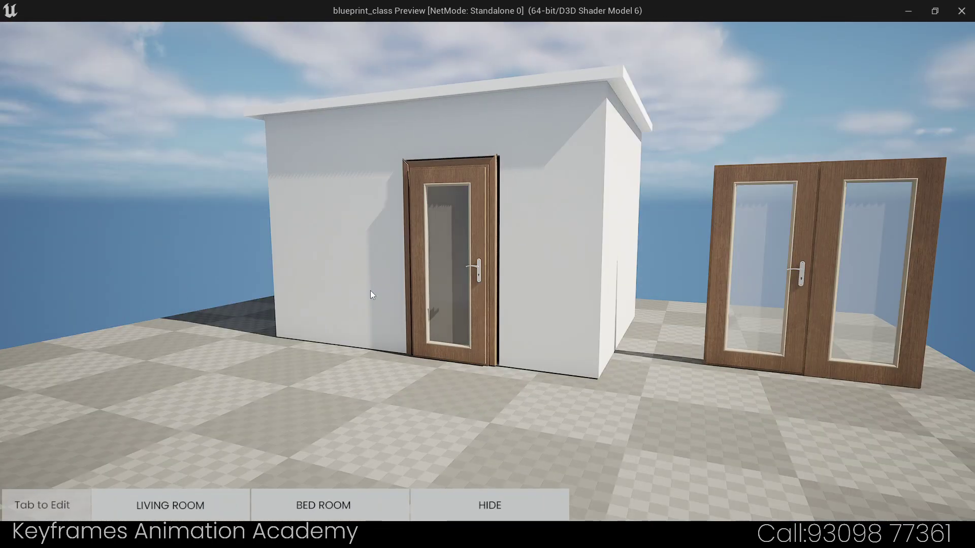
{"action": "key", "text": "Tab"}
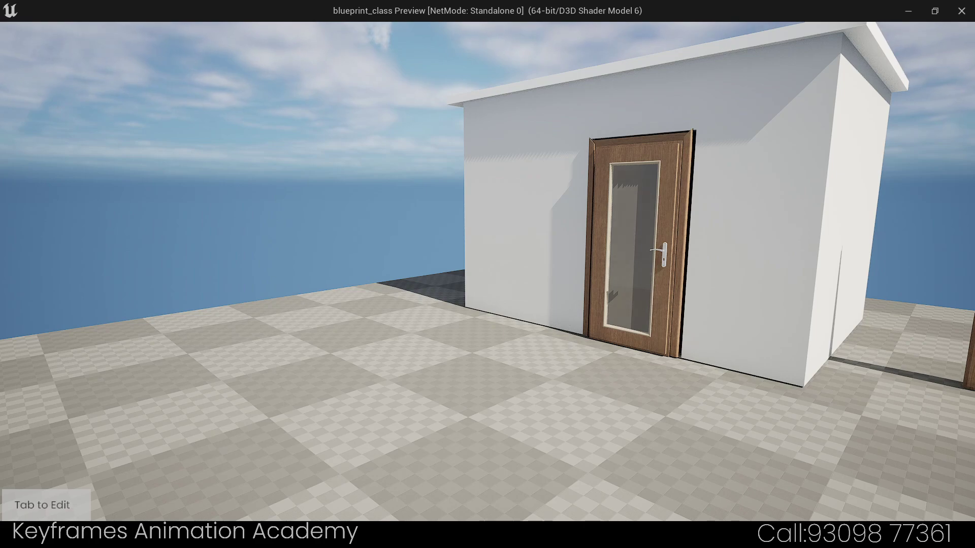
{"action": "key", "text": "a"}
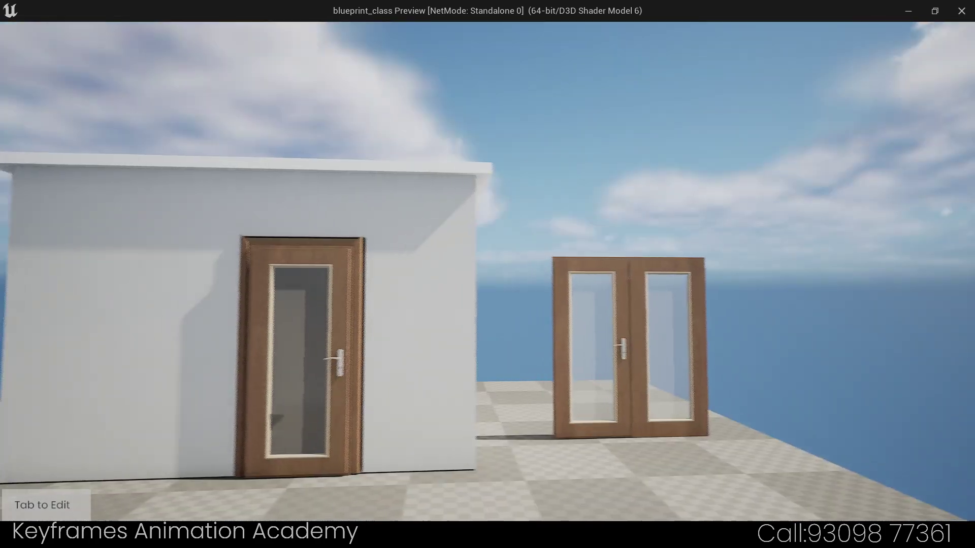
{"action": "key", "text": "a"}
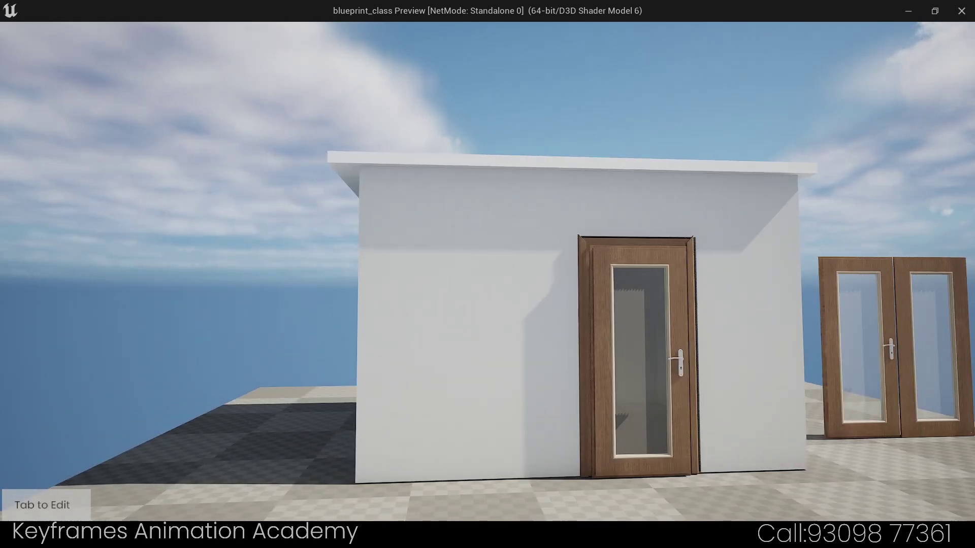